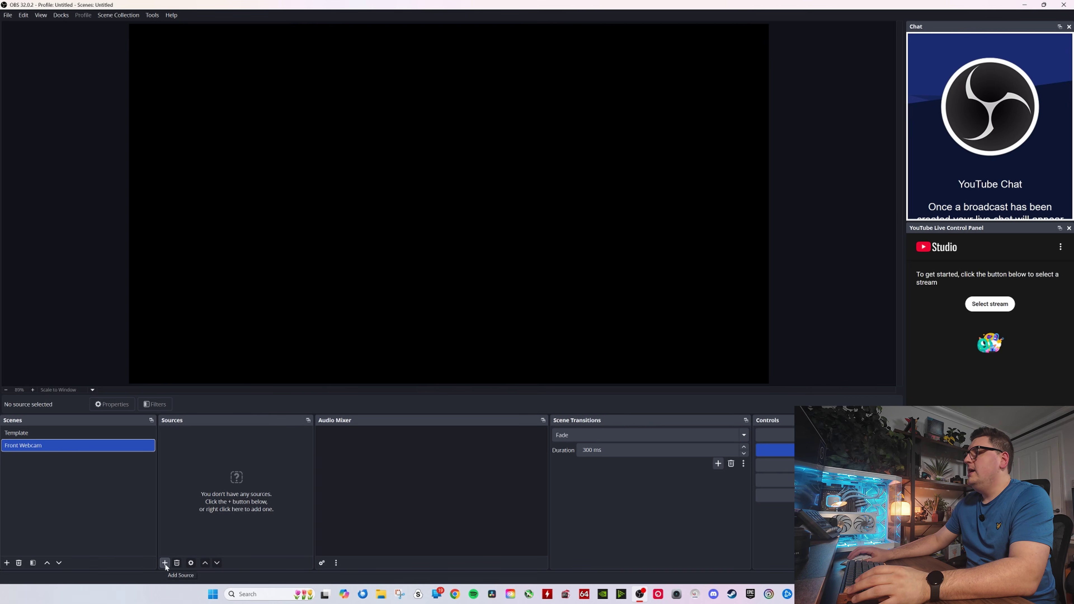
Add a new Video Capture Device source named "Front Cam" to the Front Webcam scene.
right_click(187, 504)
mouse_move(217, 513)
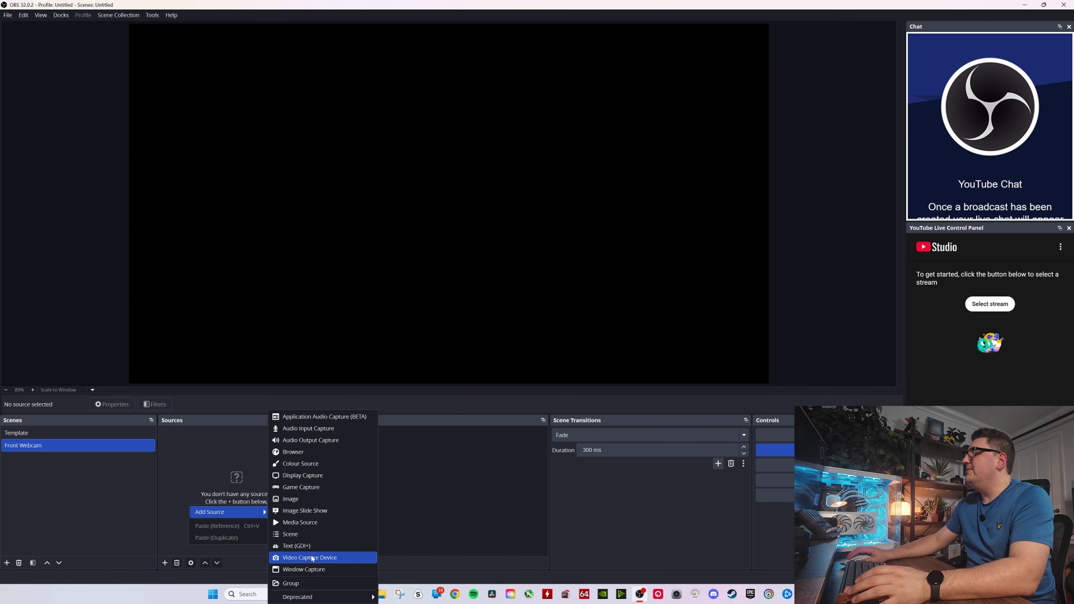
click(326, 557)
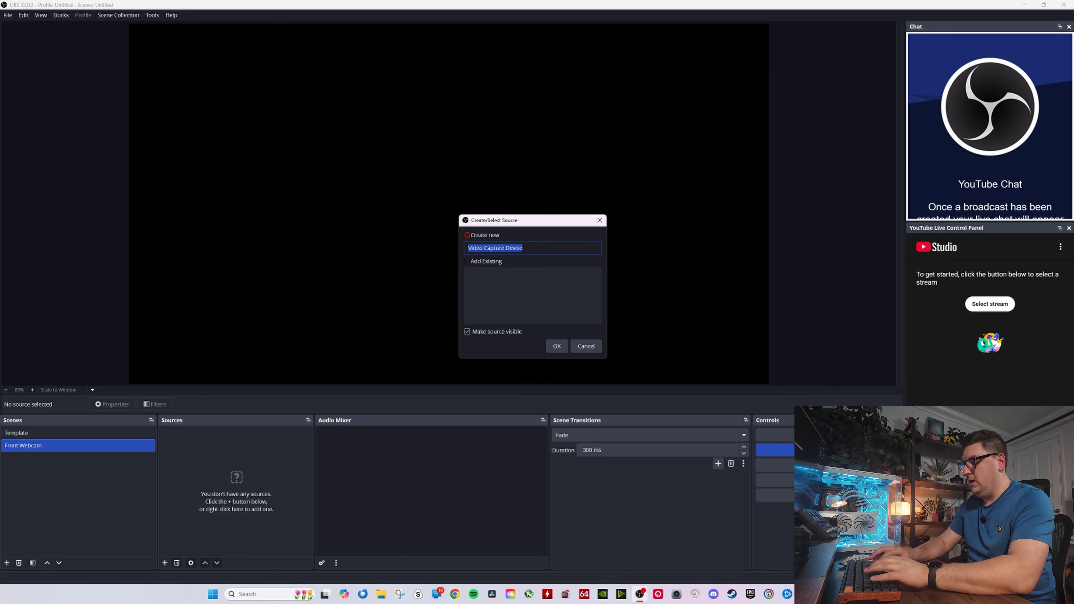
text(Front Cam)
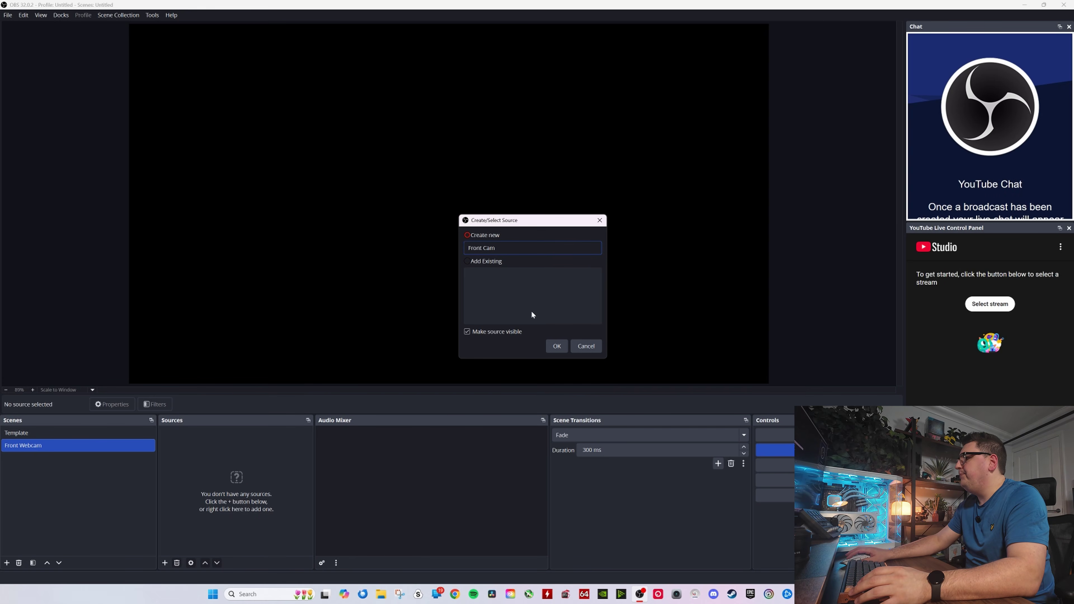
click(556, 346)
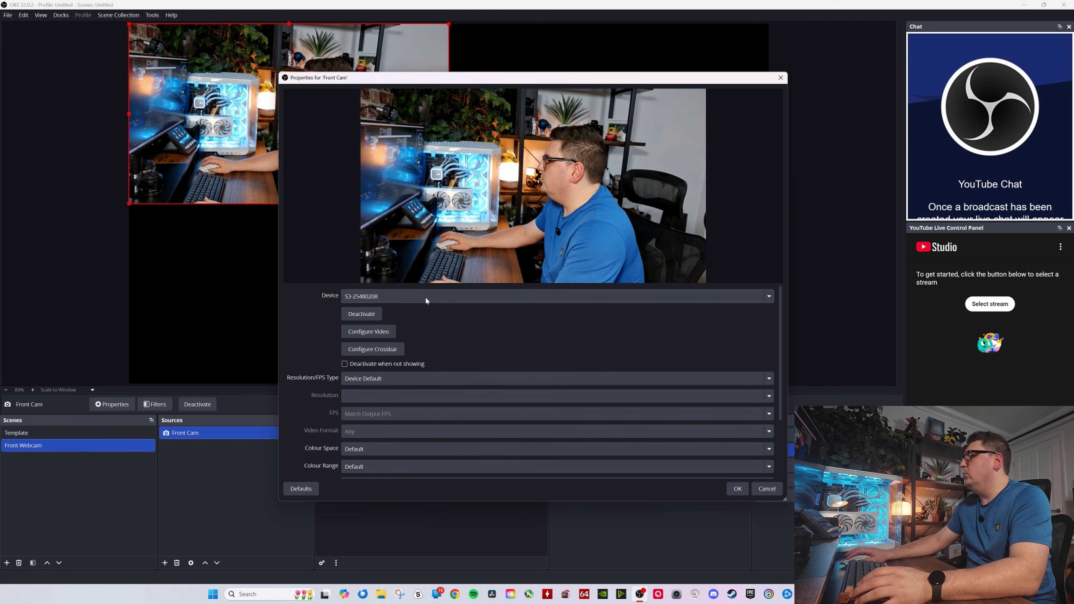
Set the Front Cam source's device to S3-25400070 and enlarge its picture to fill the whole canvas.
click(425, 299)
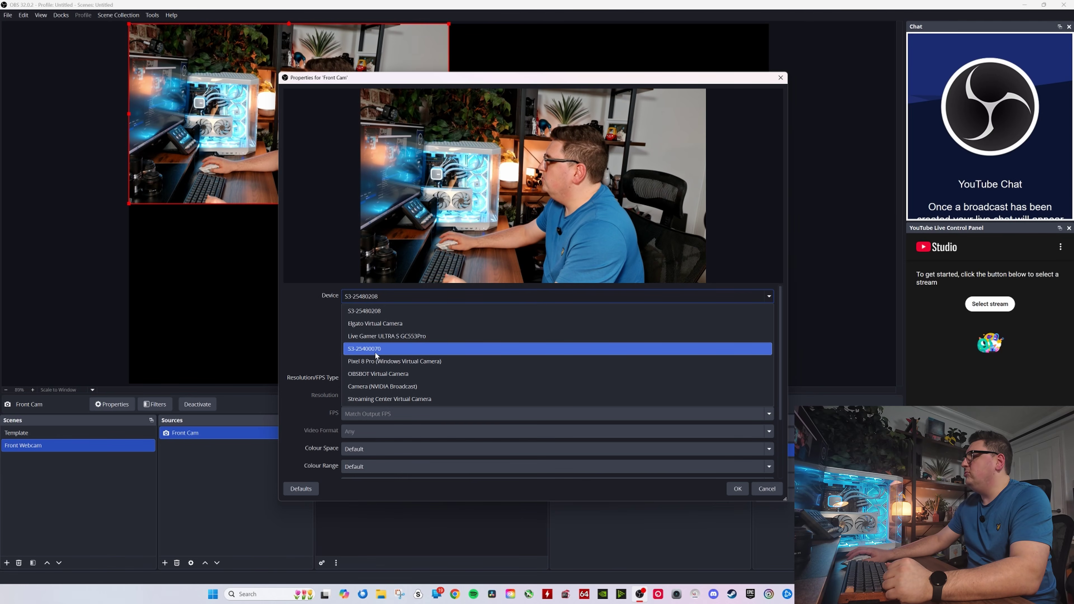
click(410, 348)
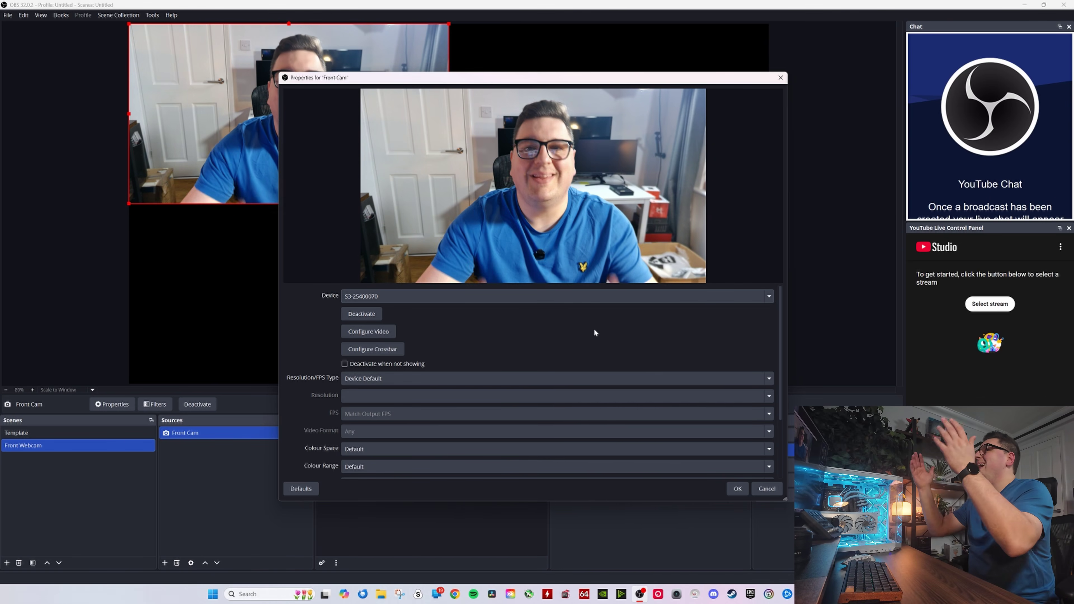
click(413, 296)
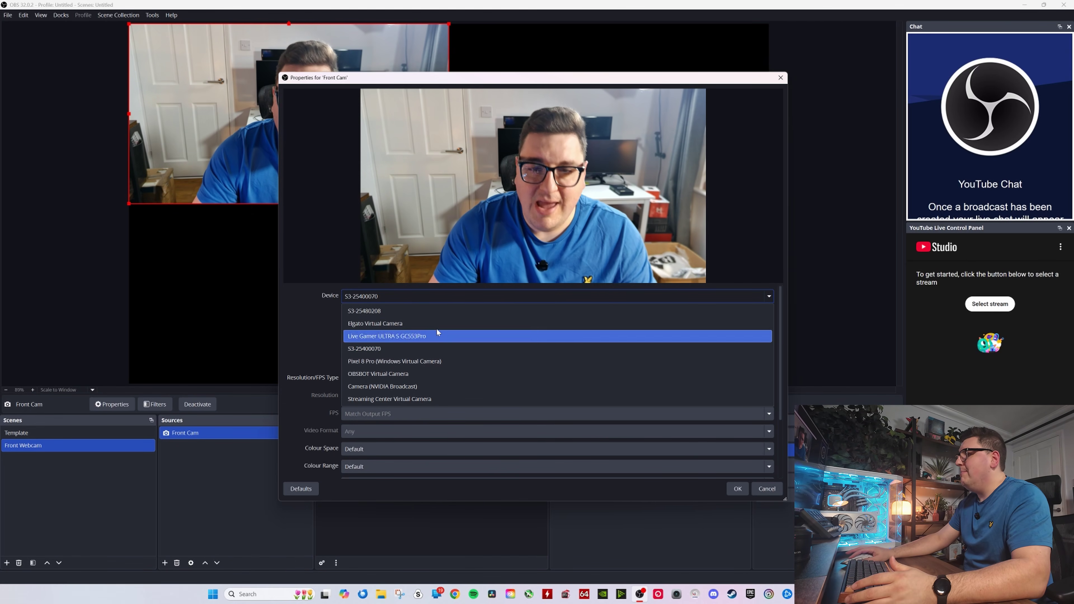
click(329, 324)
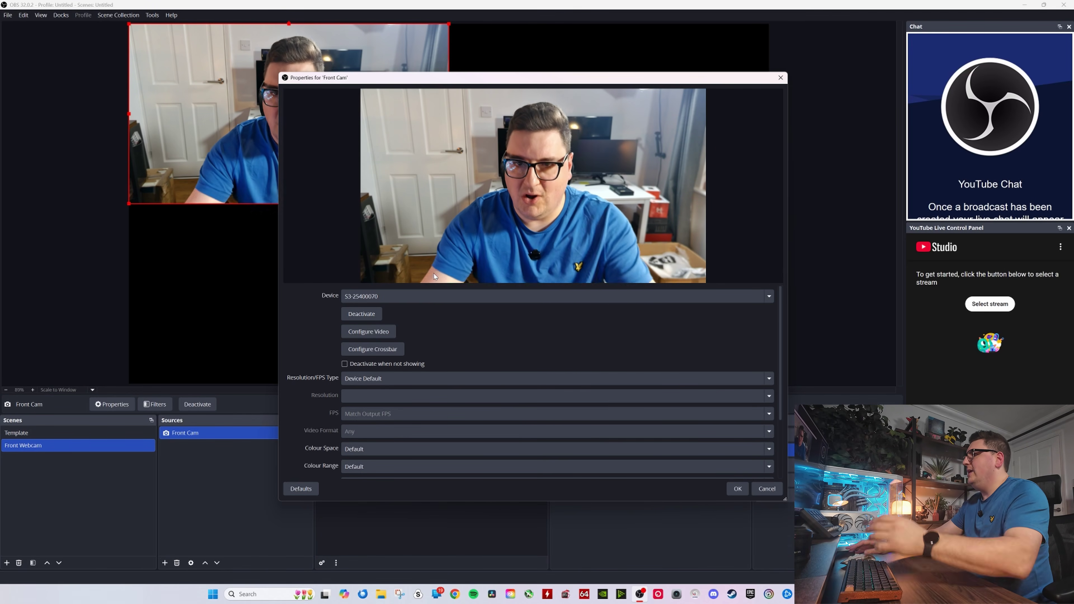
click(736, 489)
drag(449, 205, 769, 384)
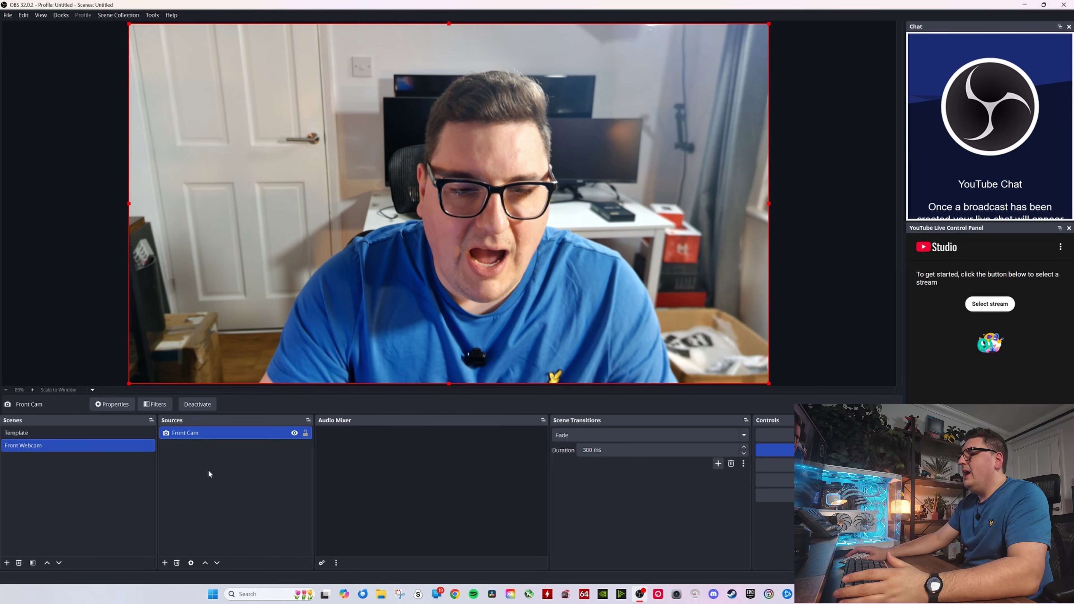
Add a new Audio Input Capture source named "StreamDeck Microphone" to the Front Webcam scene.
right_click(208, 473)
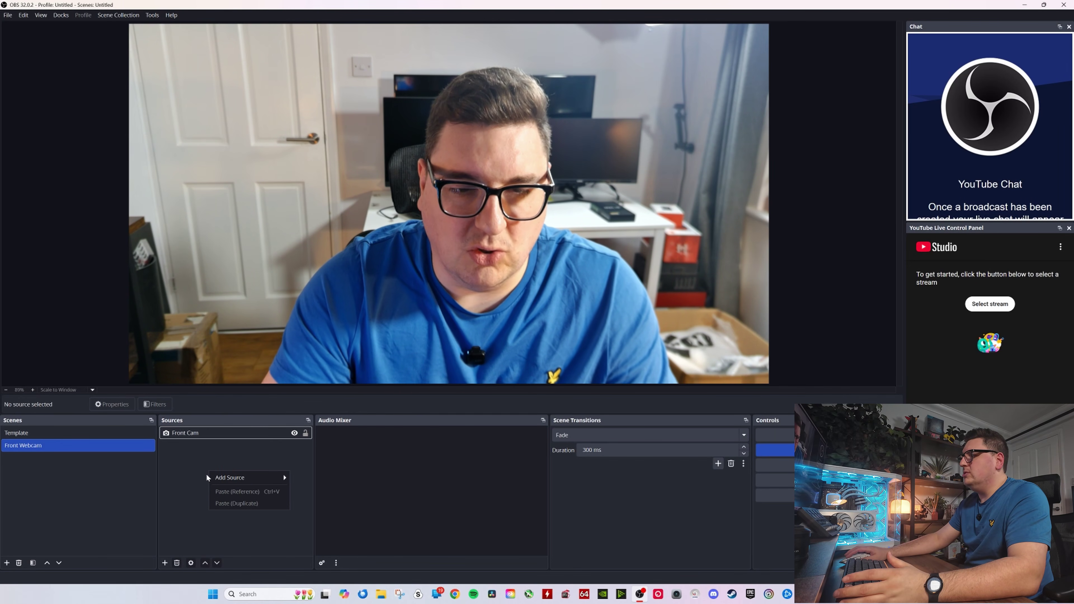
mouse_move(229, 478)
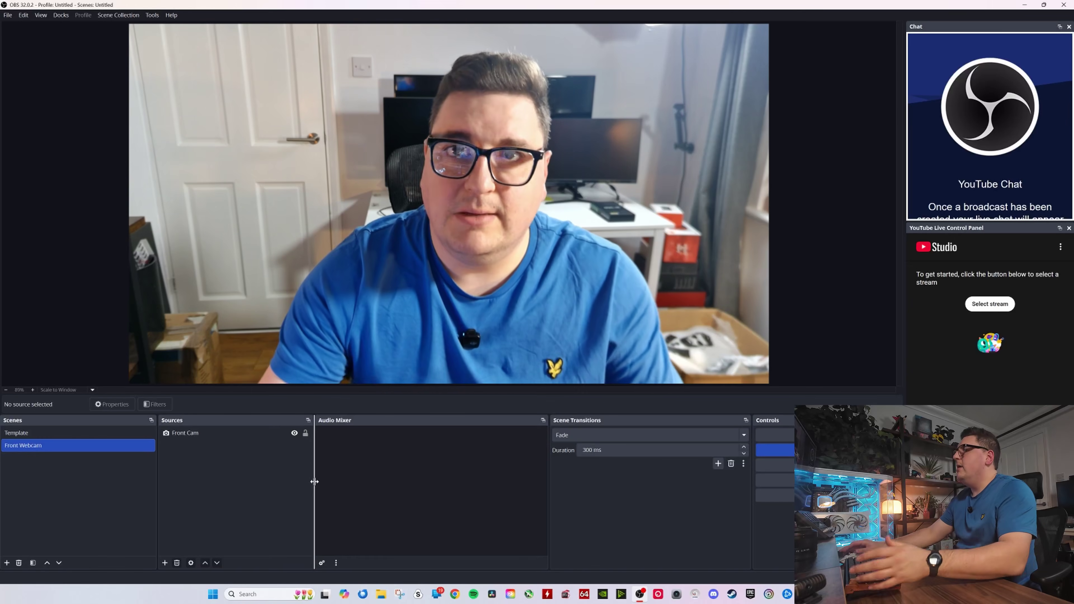
right_click(207, 476)
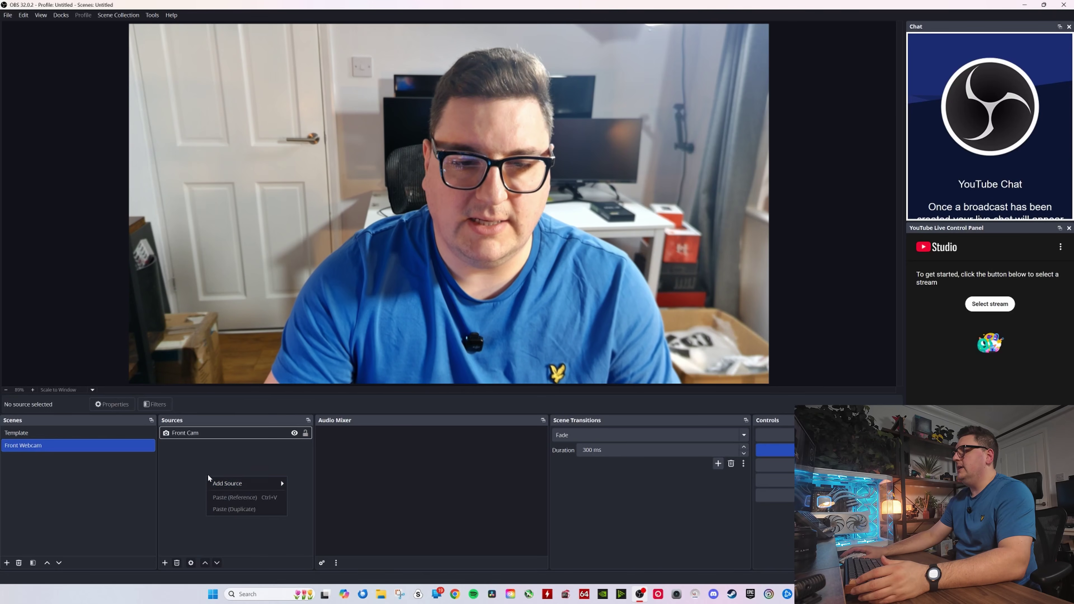
mouse_move(236, 487)
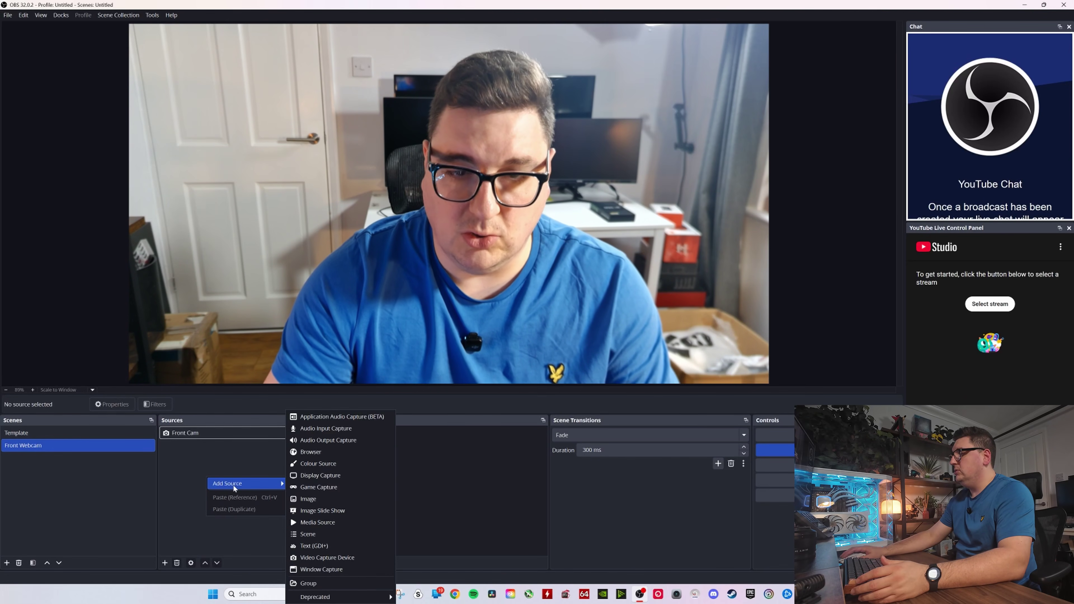
click(329, 430)
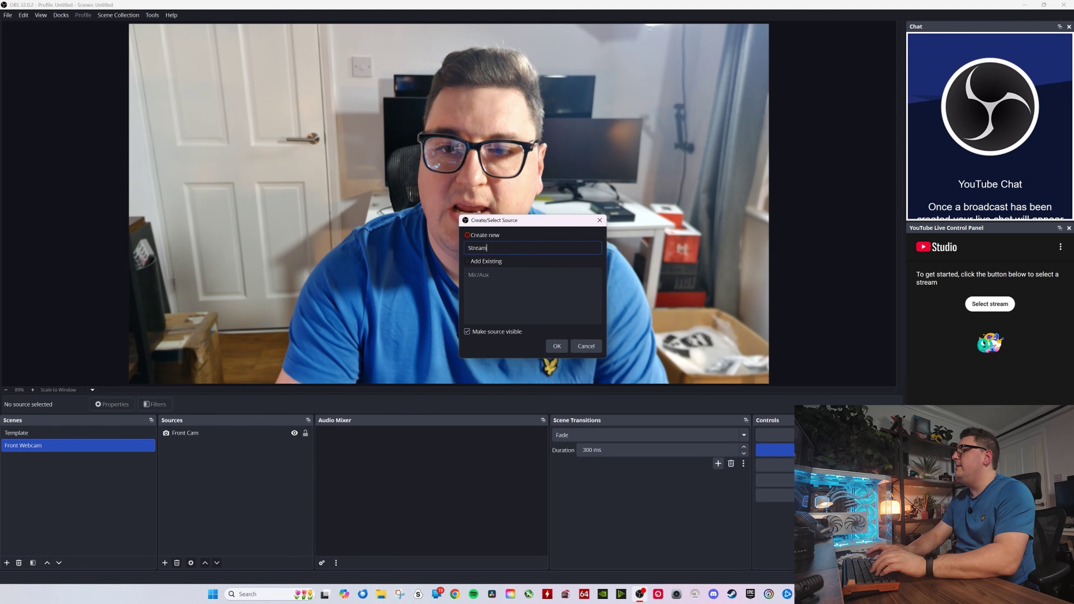
text(hone)
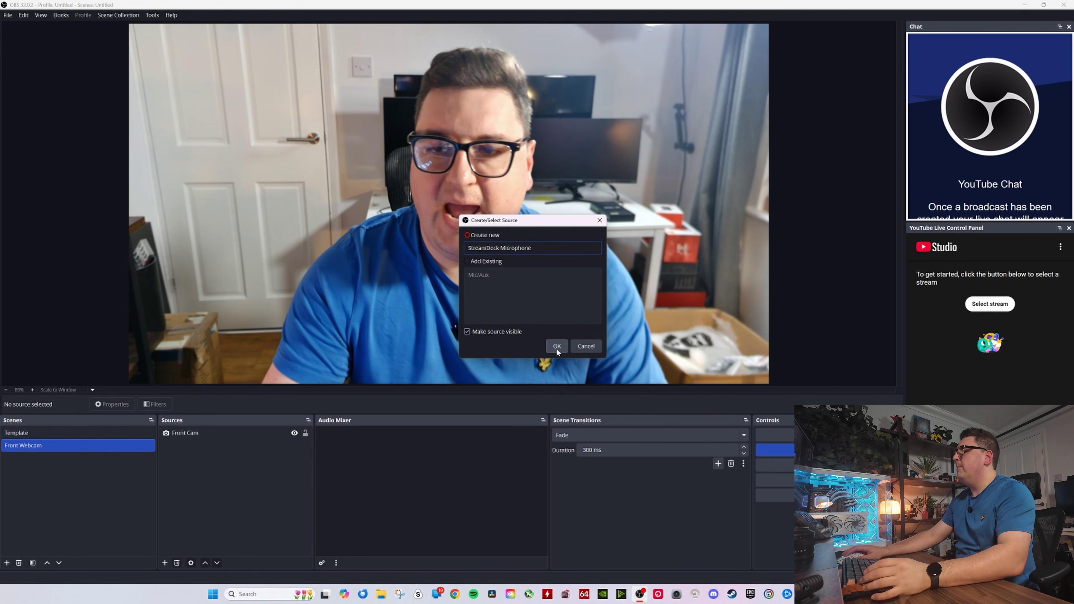
click(556, 345)
Set the StreamDeck Microphone source's device to Wave Link MicrophoneFX (Elgato XLR Dock).
click(332, 102)
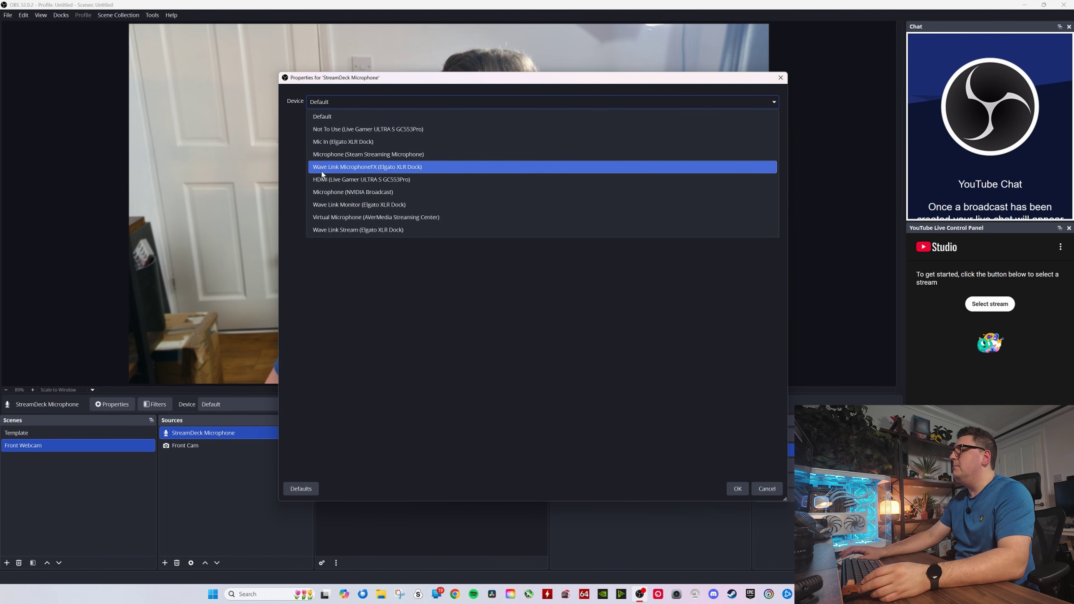
click(397, 168)
click(730, 488)
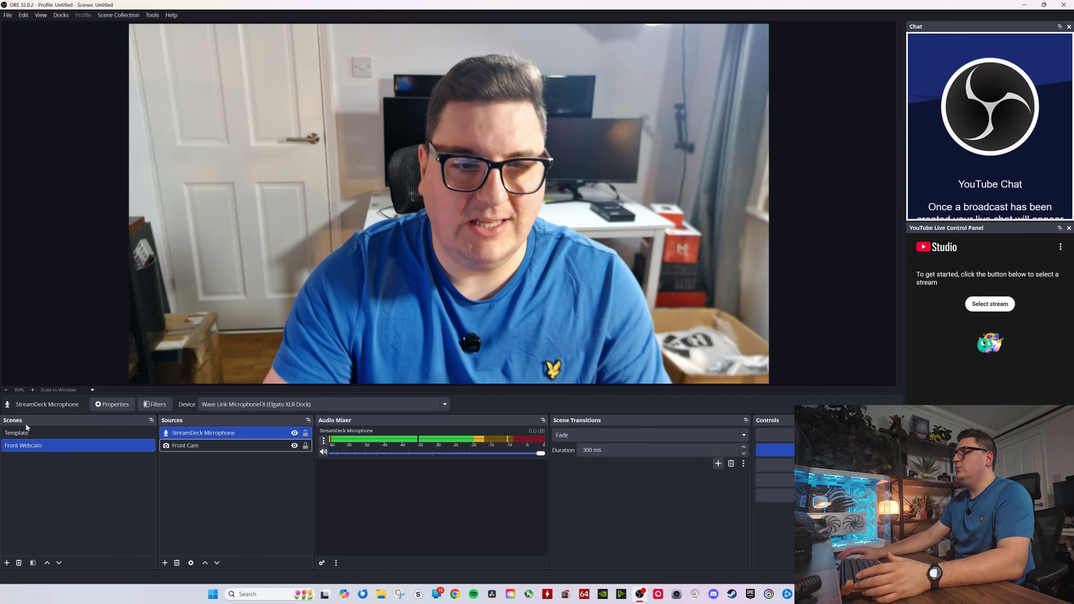
Create a new scene named "Side Webcam".
click(7, 563)
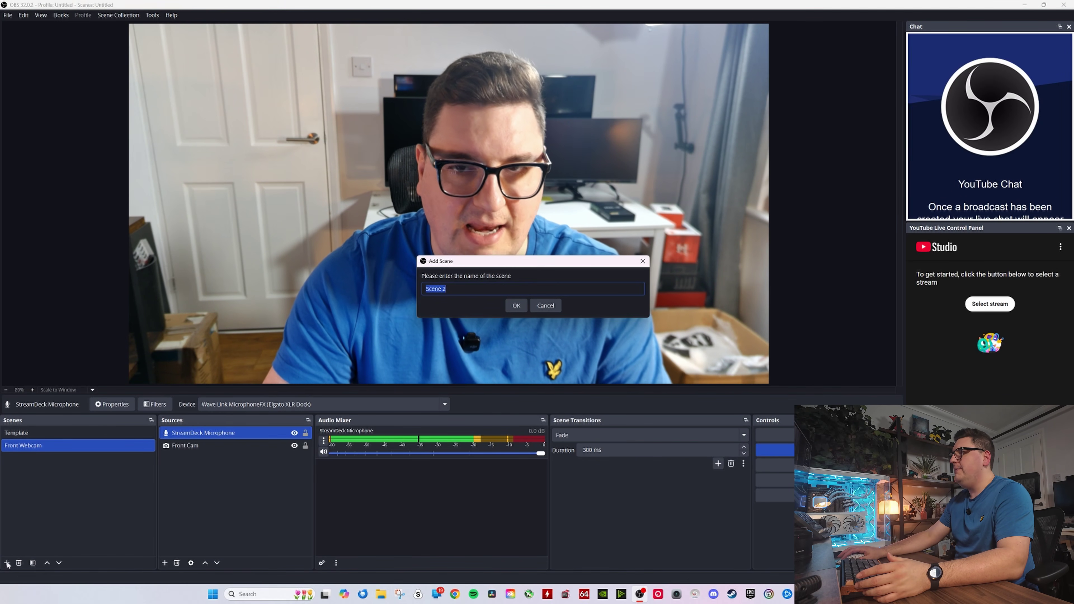
text(Side Camera)
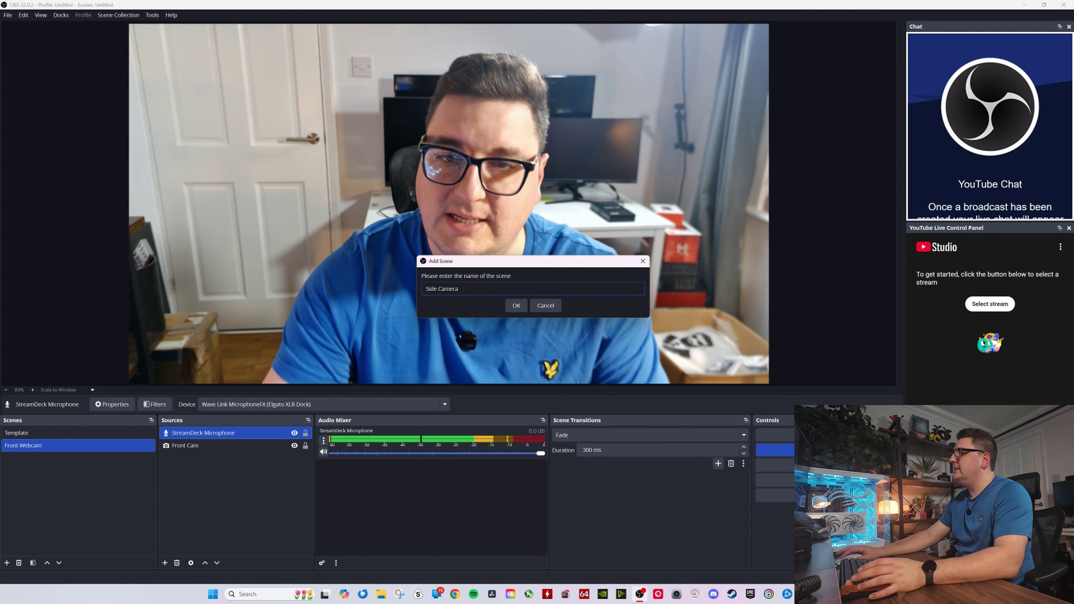
drag(458, 288, 414, 287)
text(S)
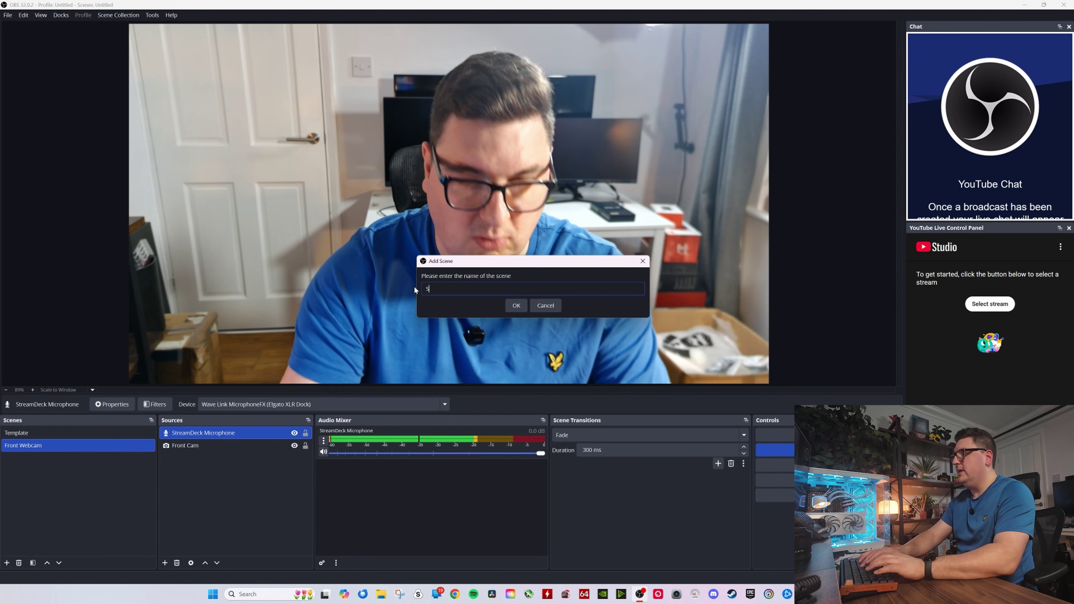
text(ide Webcam)
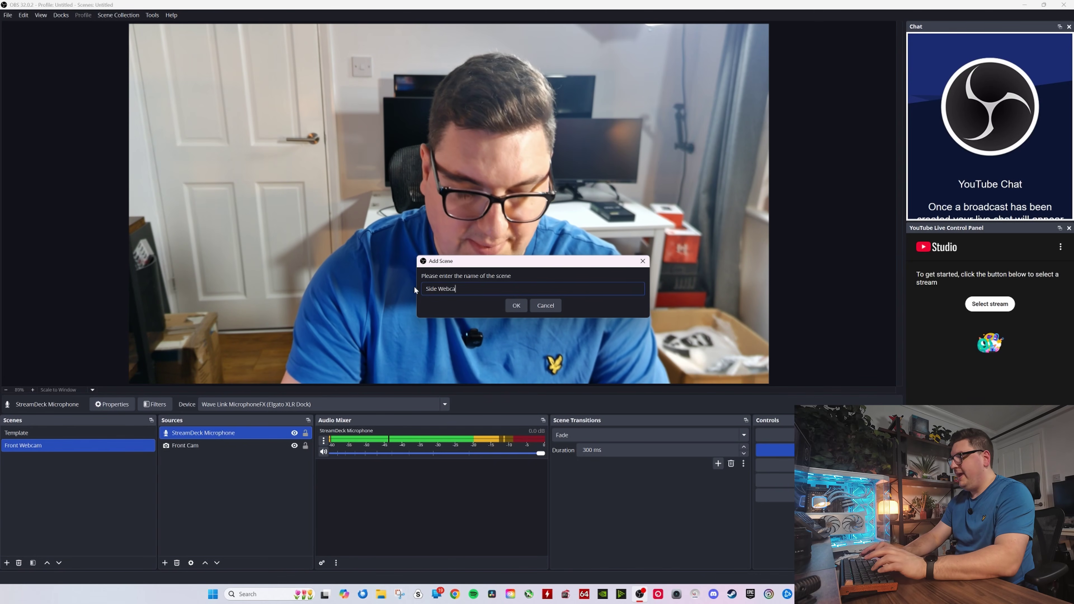
click(516, 306)
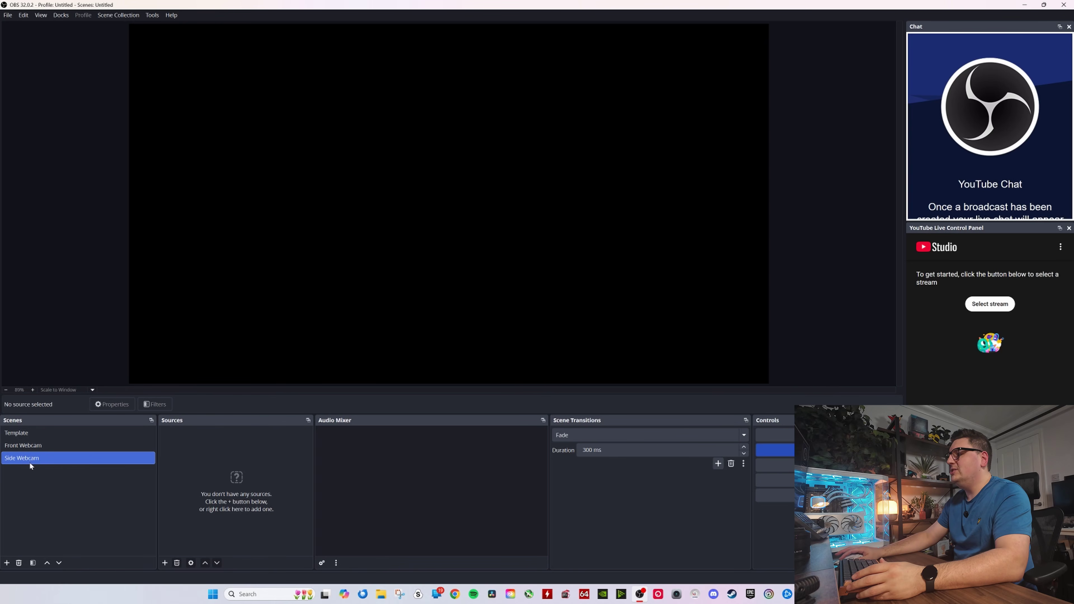
Add a new Video Capture Device source named "Side Cam" to the Side Webcam scene.
click(164, 563)
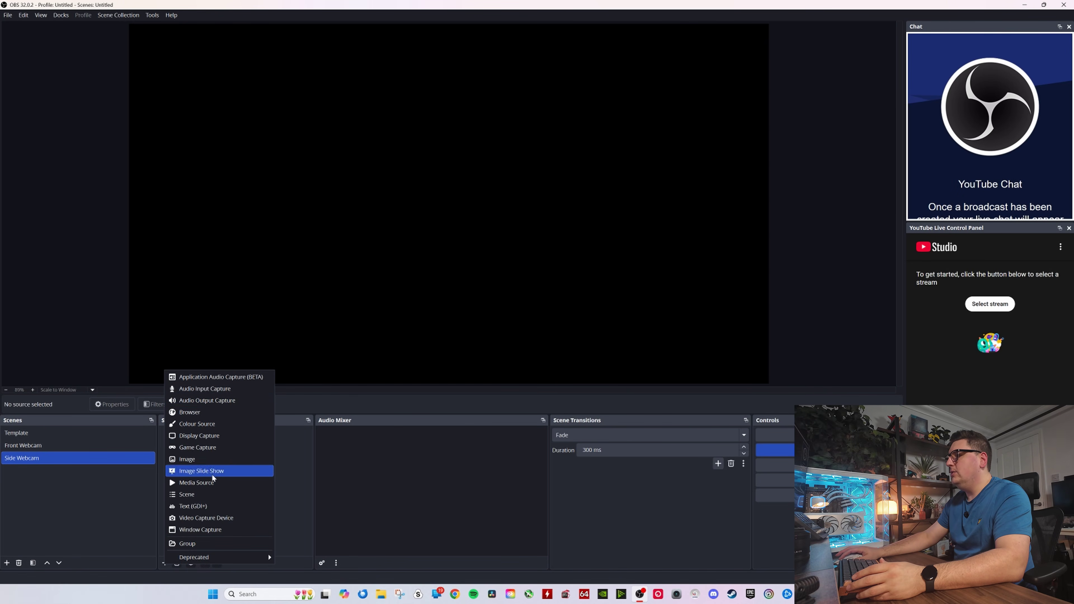
click(207, 518)
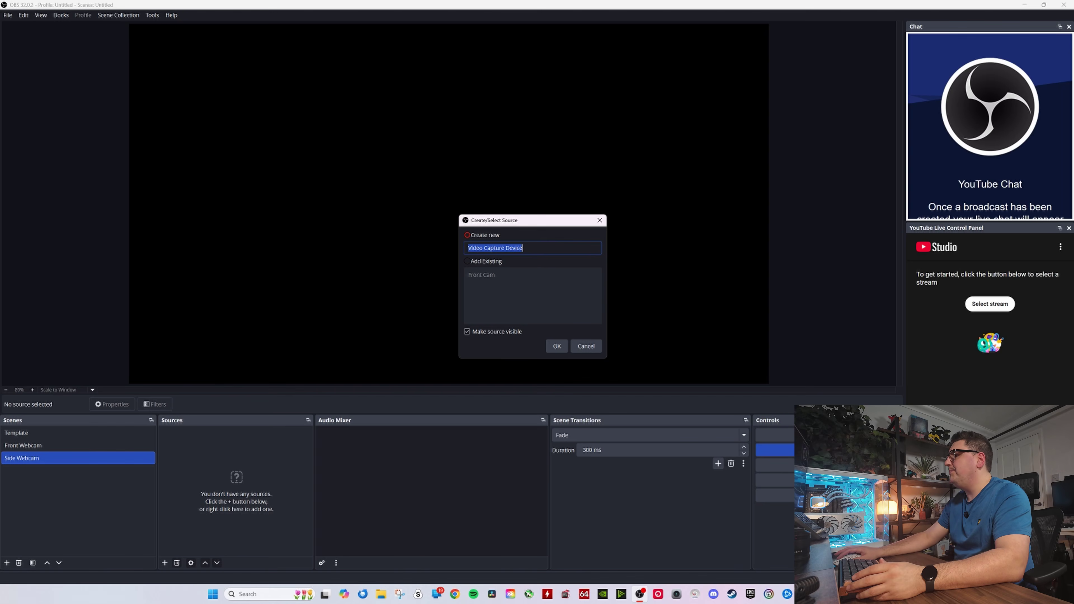
click(469, 262)
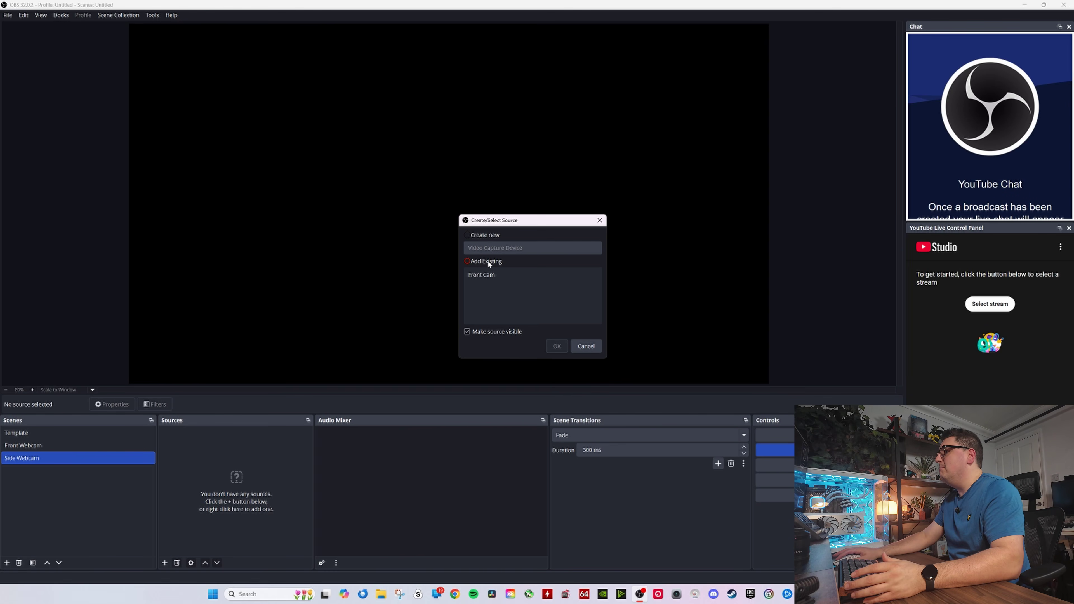
click(464, 237)
key(Tab)
text(Side Cam)
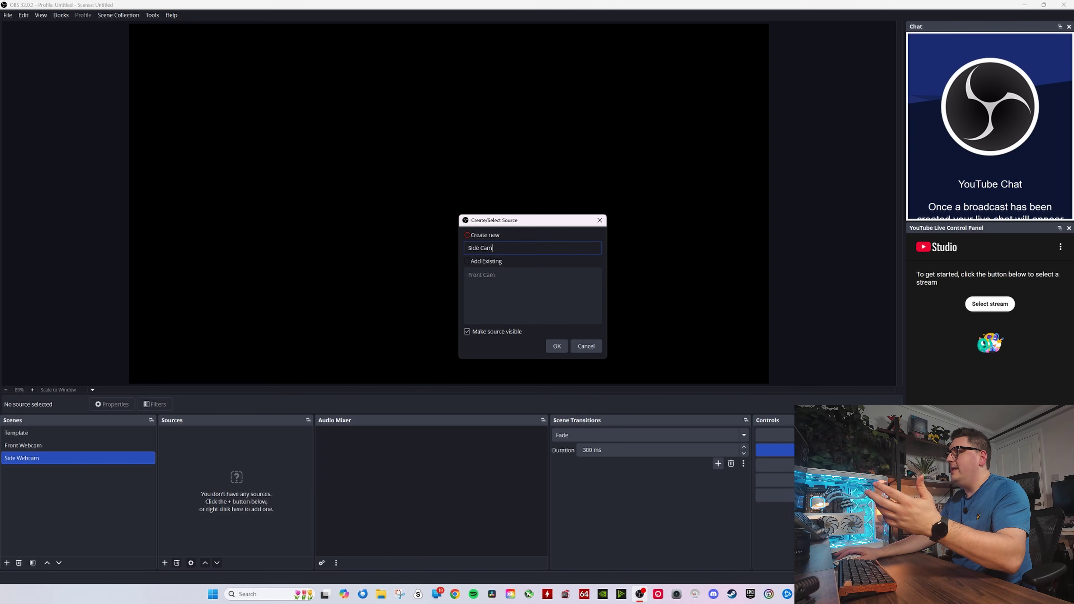
click(556, 347)
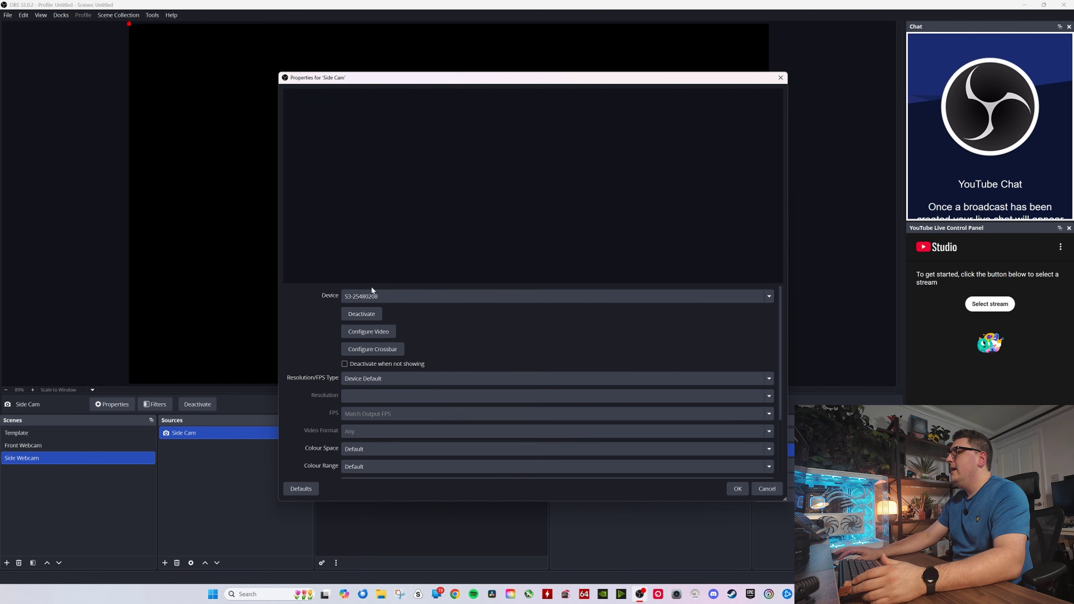
Use S3-25480208 as the Side Cam source's device and enlarge its picture to fill the whole canvas.
click(389, 297)
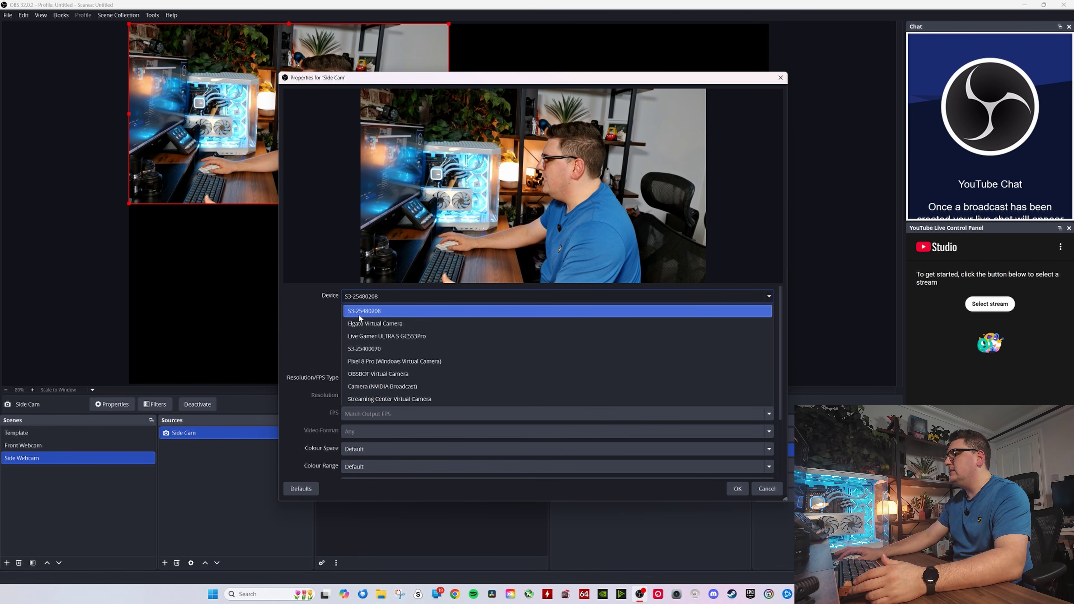
click(389, 312)
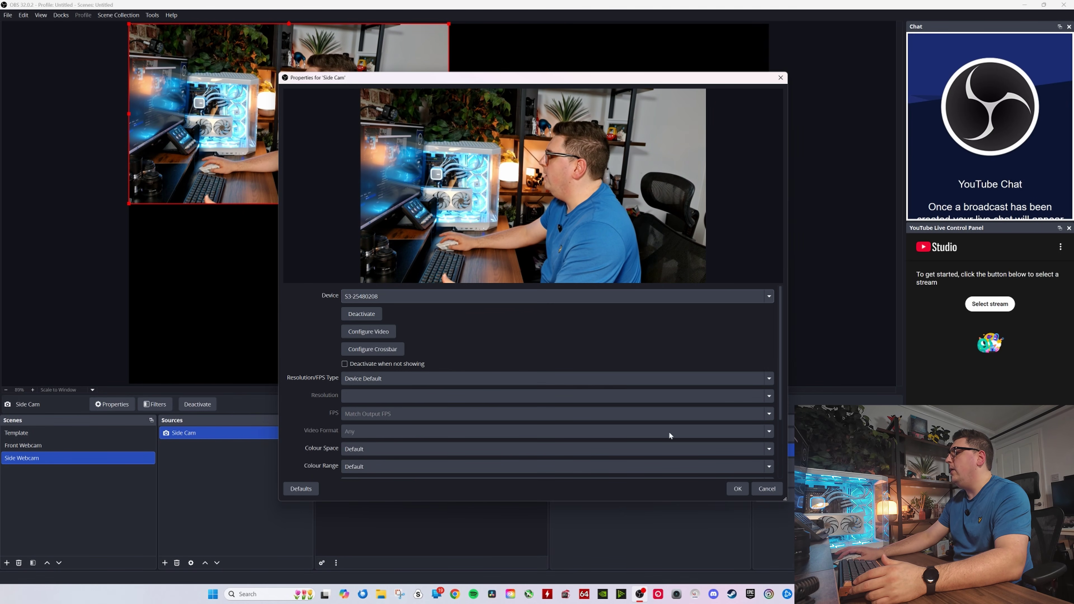
click(736, 489)
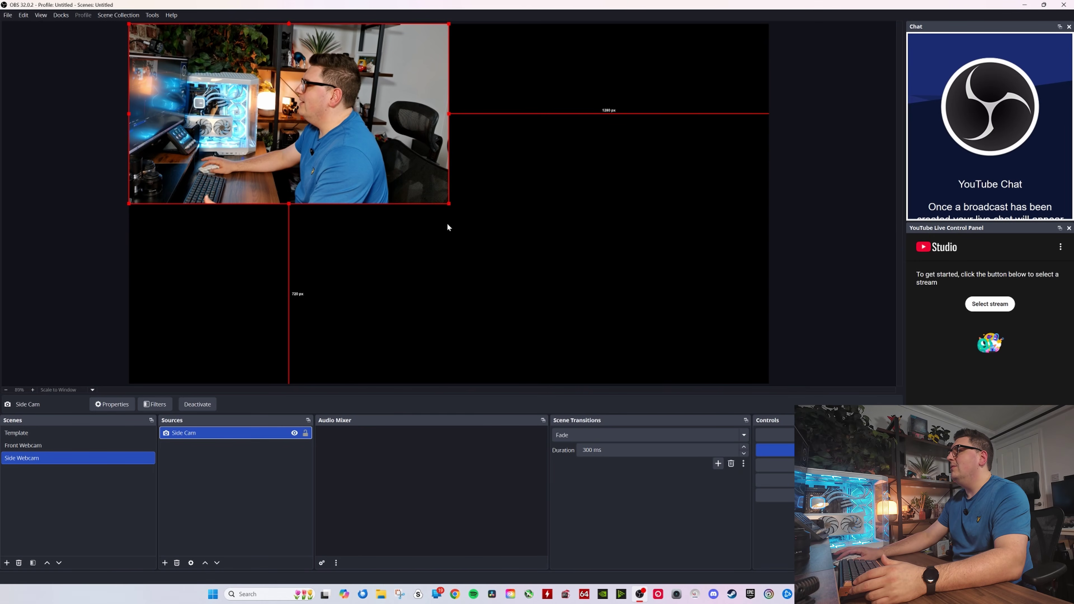
drag(449, 204, 718, 382)
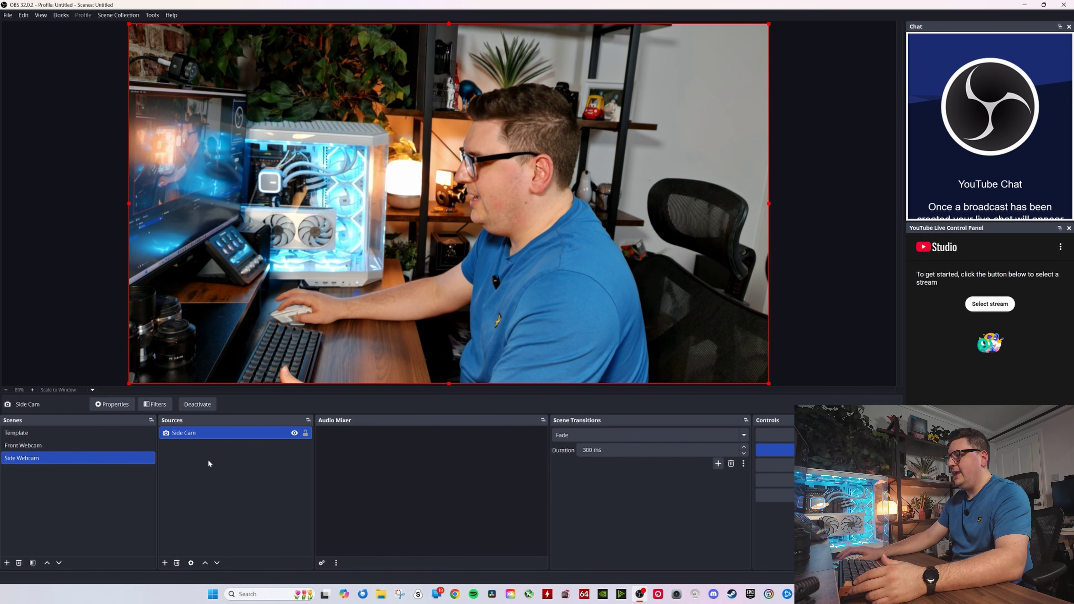
Add the existing StreamDeck Microphone audio input source to the Side Webcam scene.
click(165, 563)
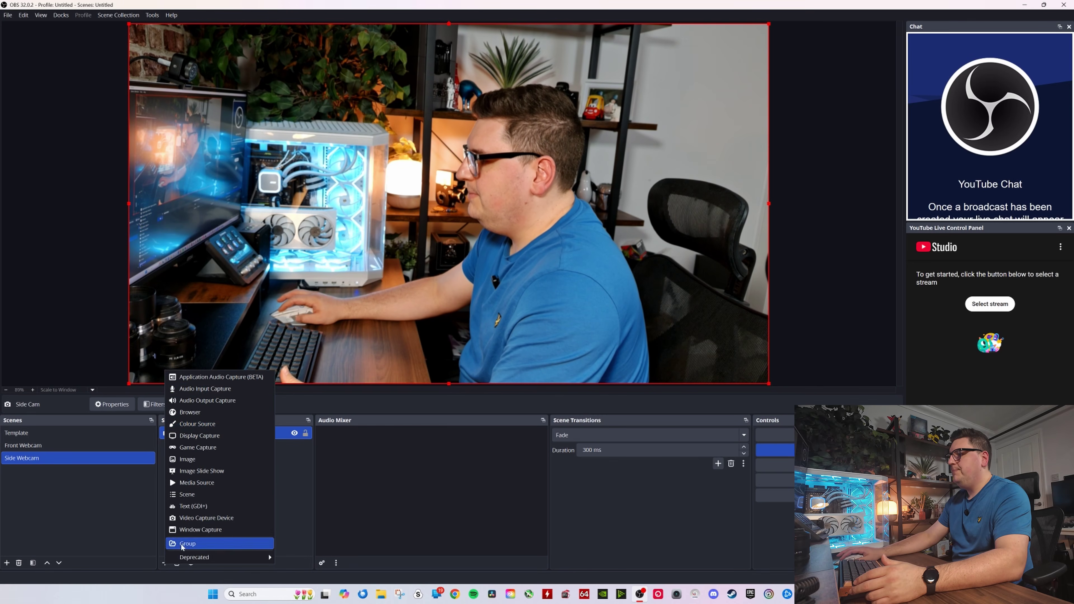
click(217, 390)
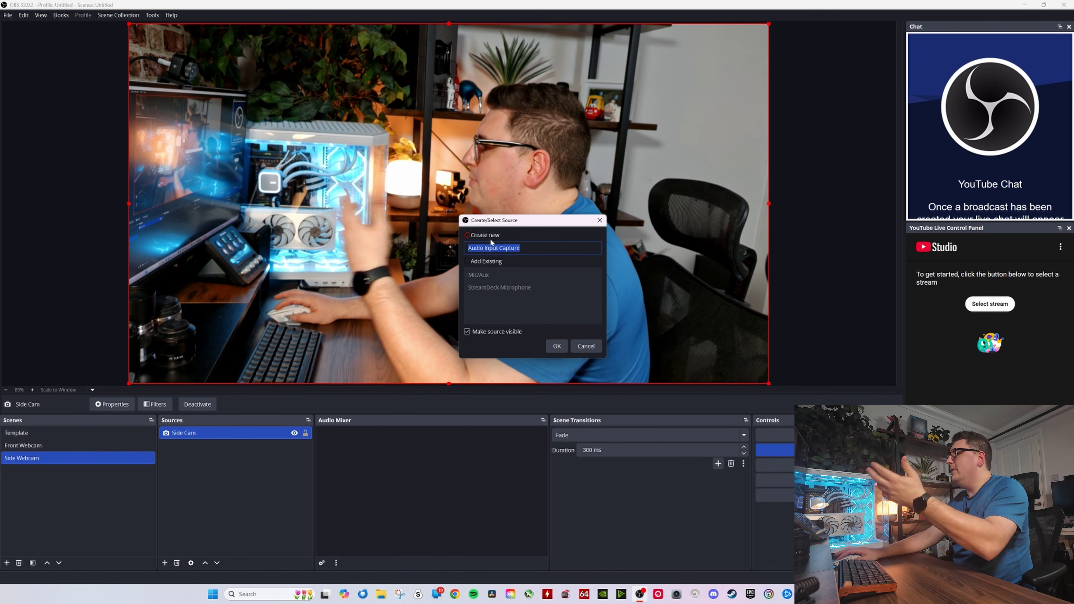
click(479, 261)
click(511, 287)
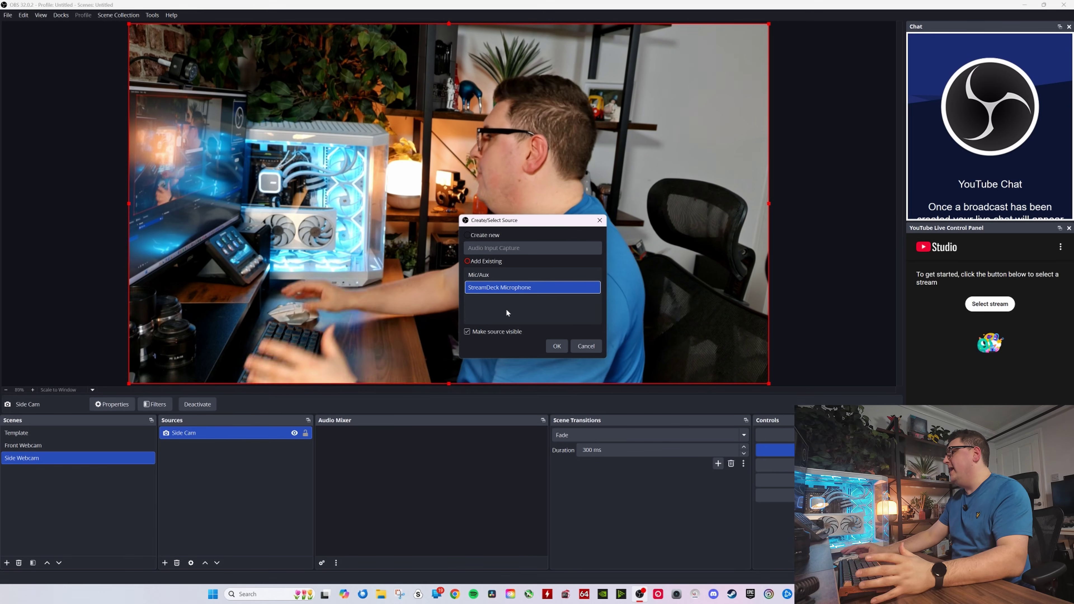
click(552, 347)
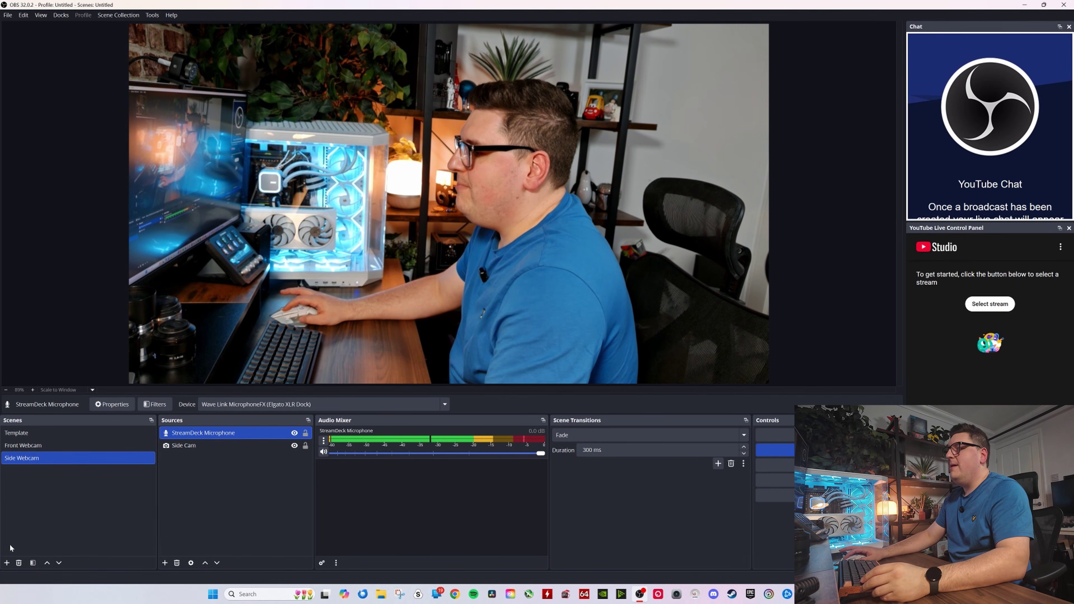
Create a new scene named "Sony DSLR Camera".
click(7, 563)
text(Sony S)
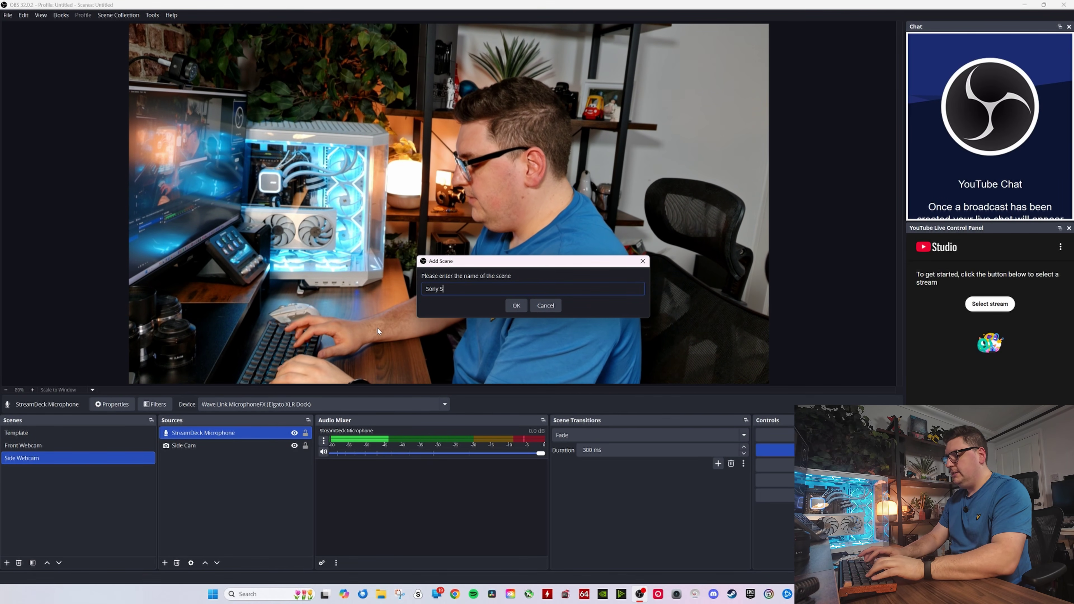
text(DLR)
key(ctrl+shift+Left)
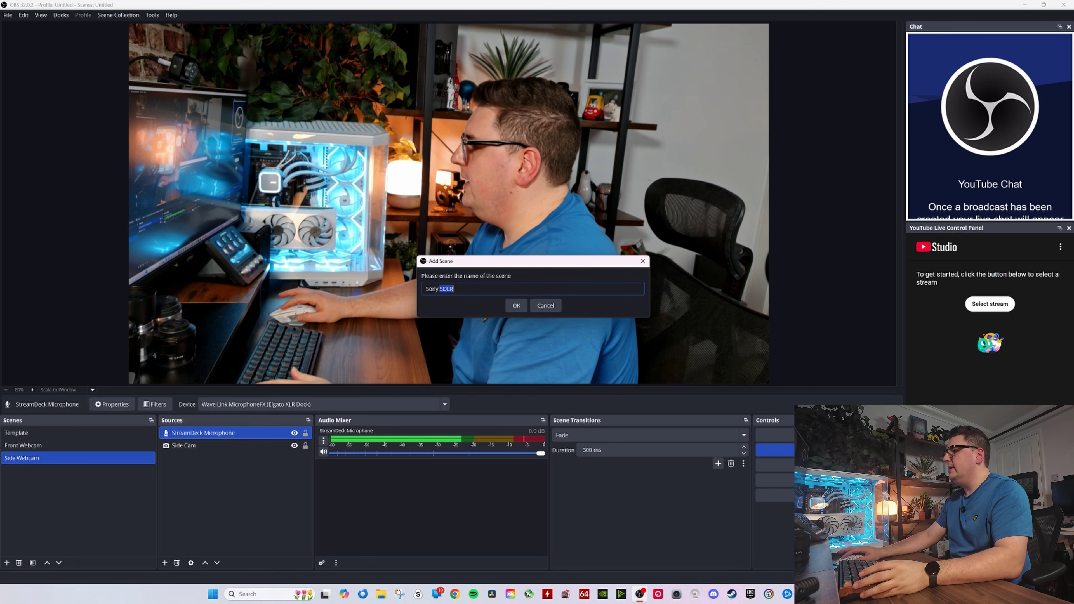
text(S)
key(BackSpace)
text(DSL)
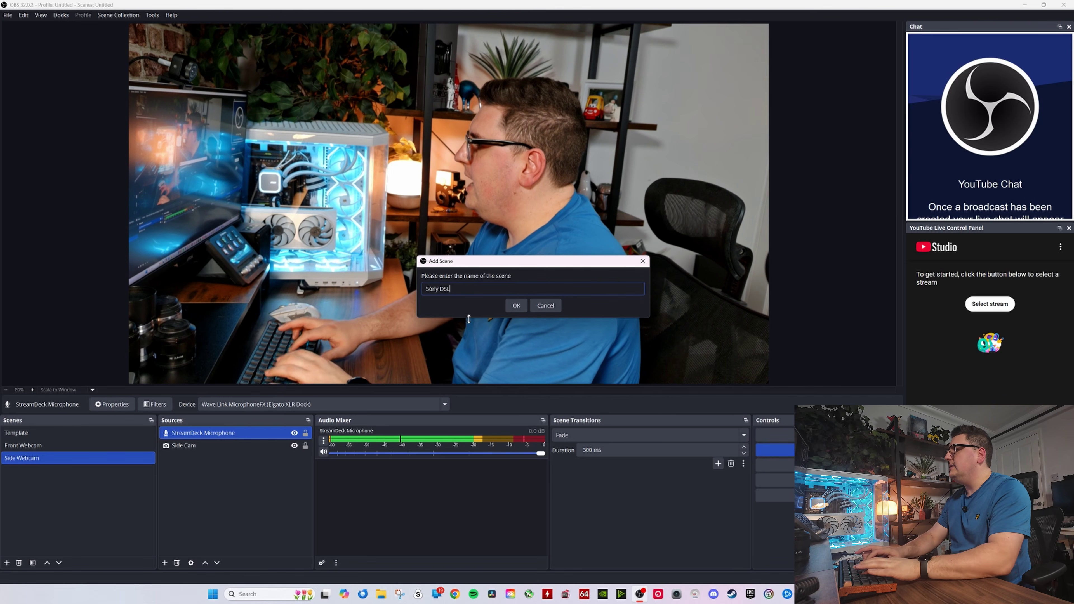
text(R Cam)
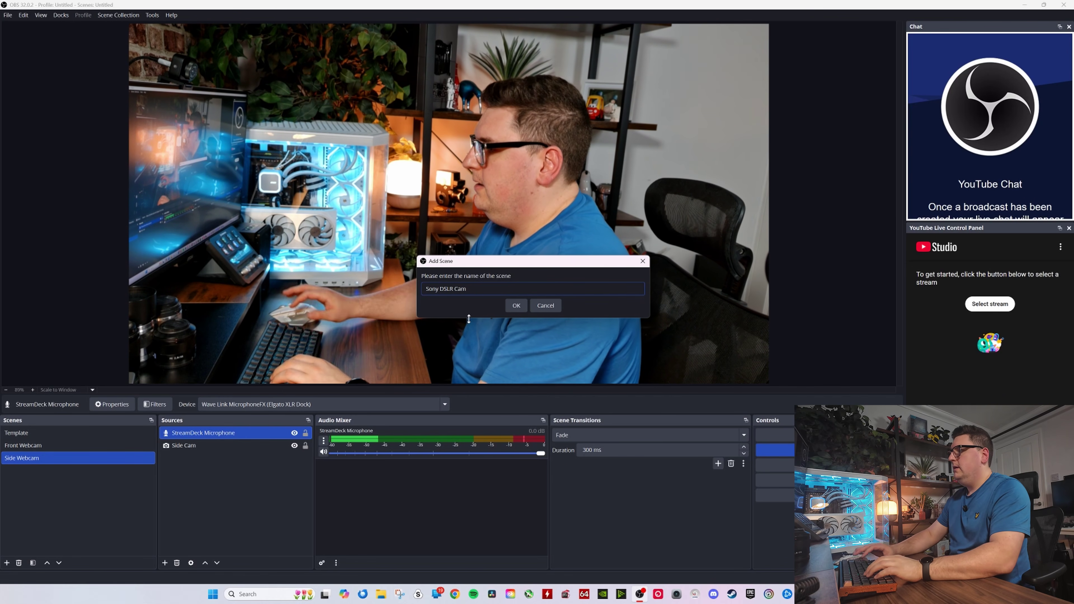
text(era)
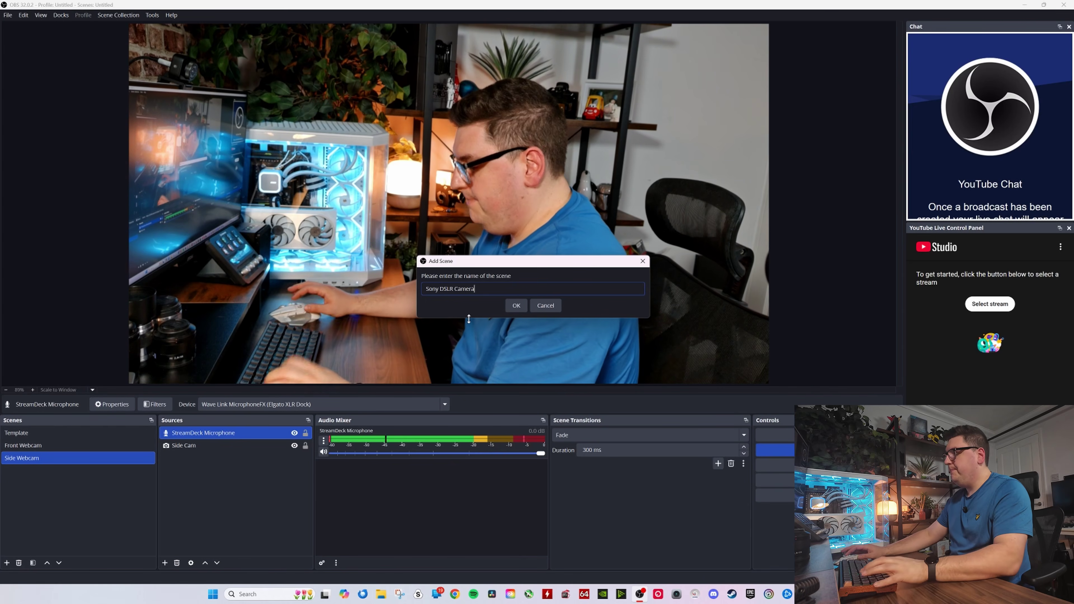
click(515, 307)
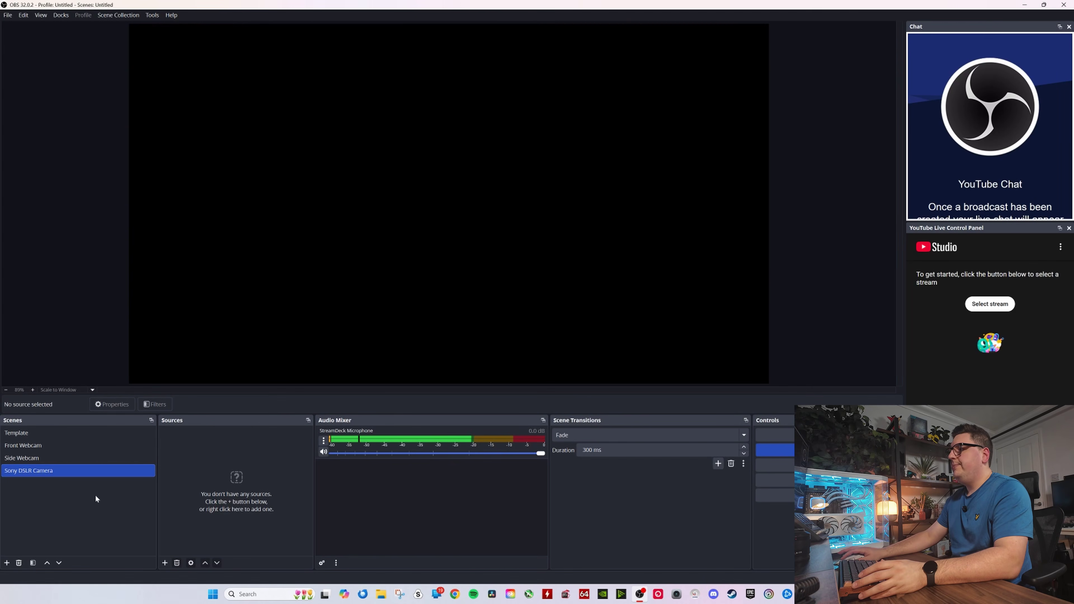
Add a new Video Capture Device source named "Sony Cam" to the Sony DSLR Camera scene.
click(165, 563)
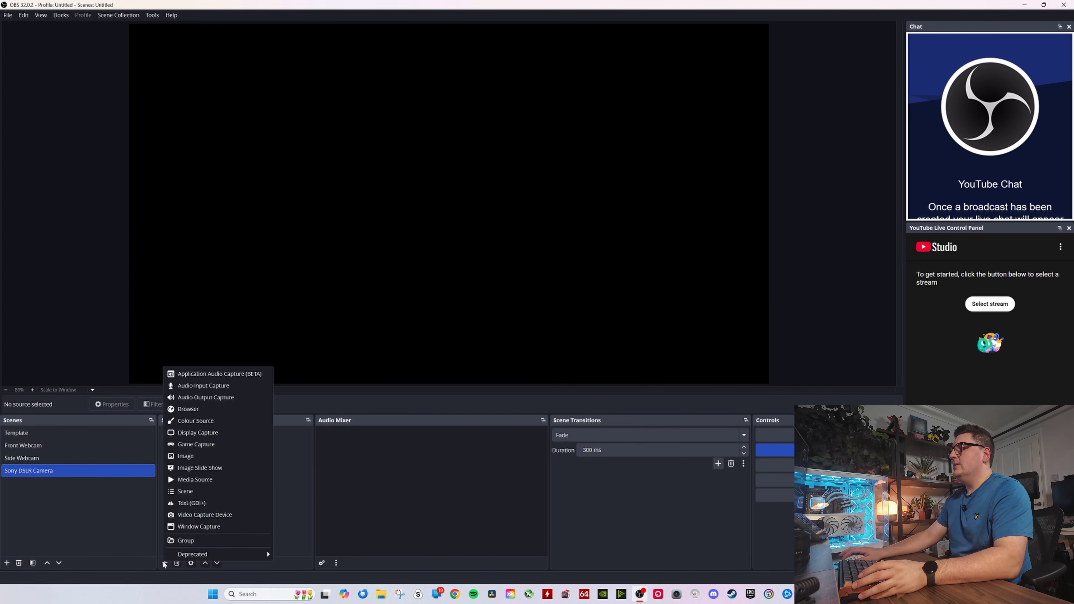
click(196, 514)
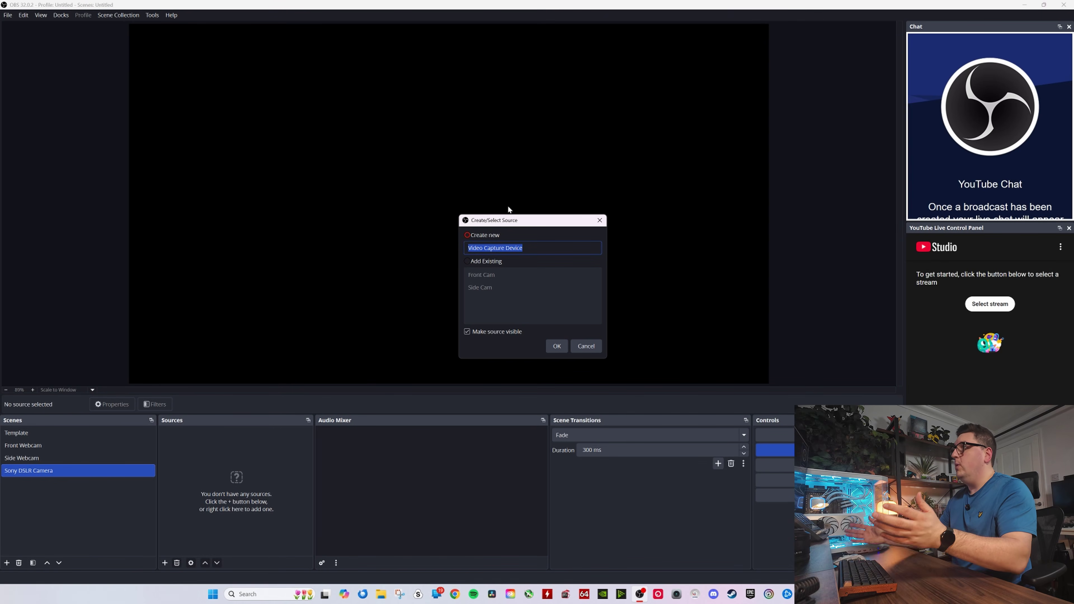
text(Sony Cam)
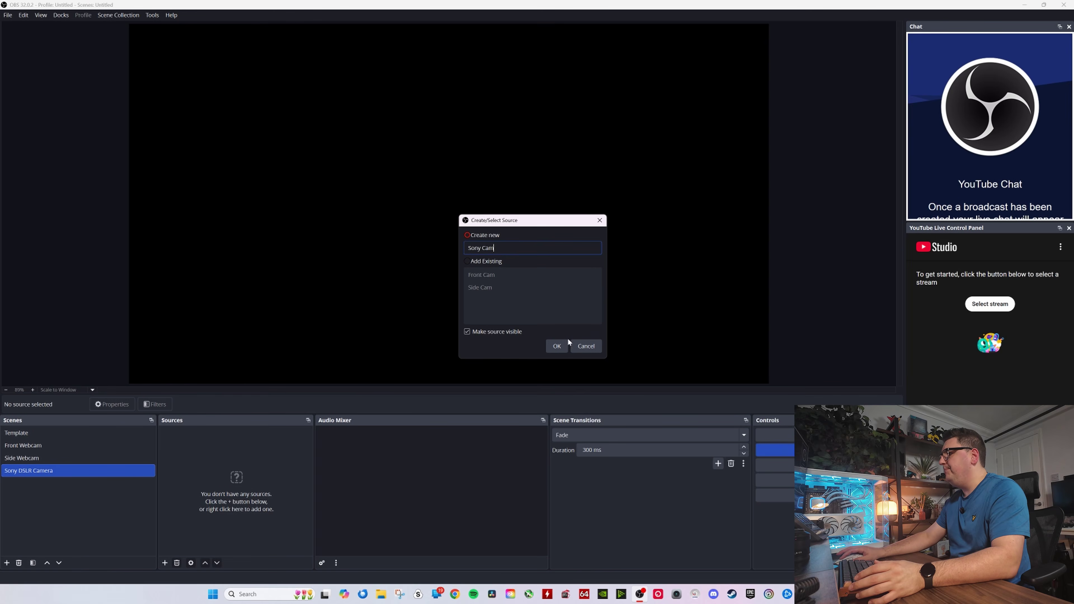
click(555, 347)
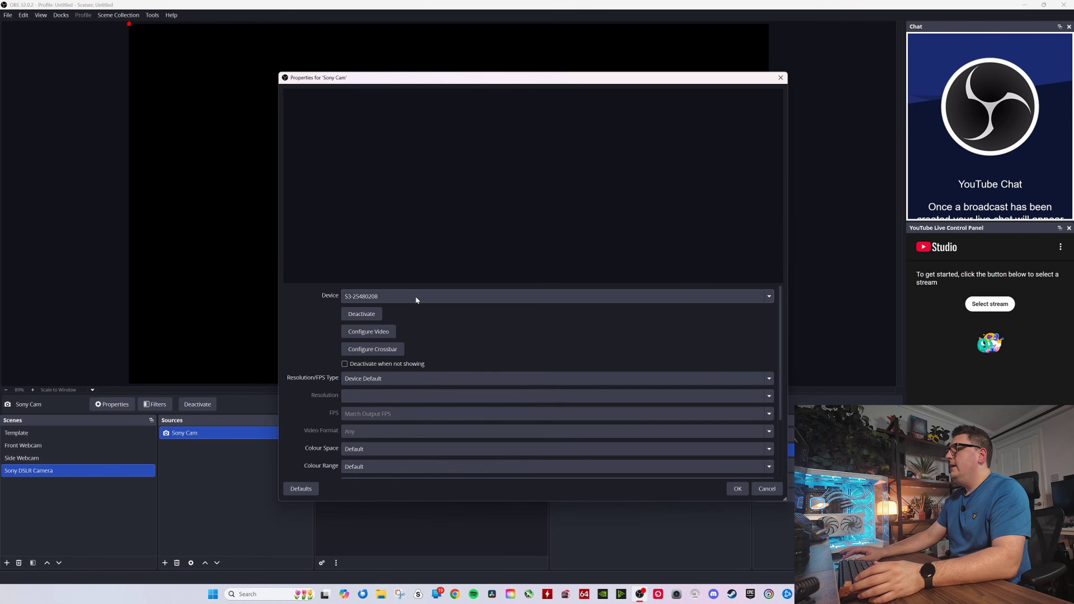
Use Live Gamer ULTRA S-GC553Pro as the Sony Cam source's device and enlarge its picture to fill the whole canvas.
click(416, 298)
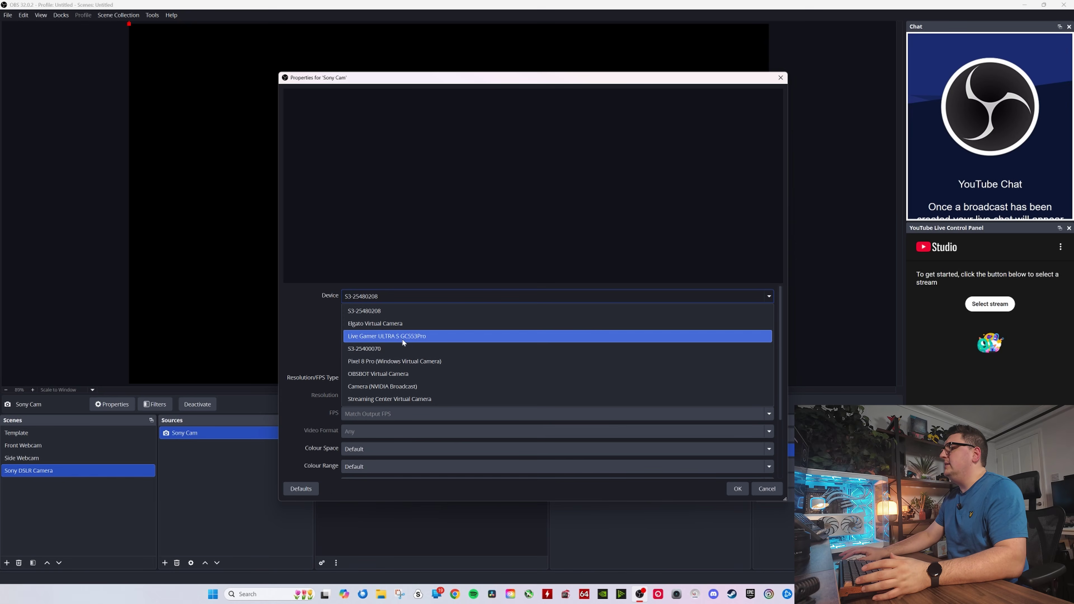
click(424, 336)
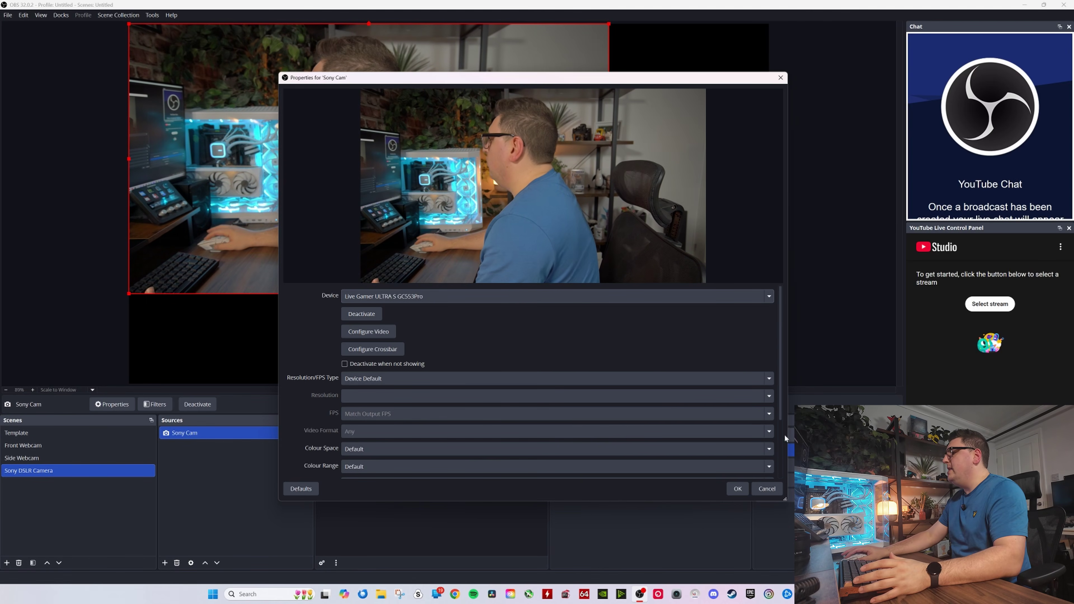
click(737, 488)
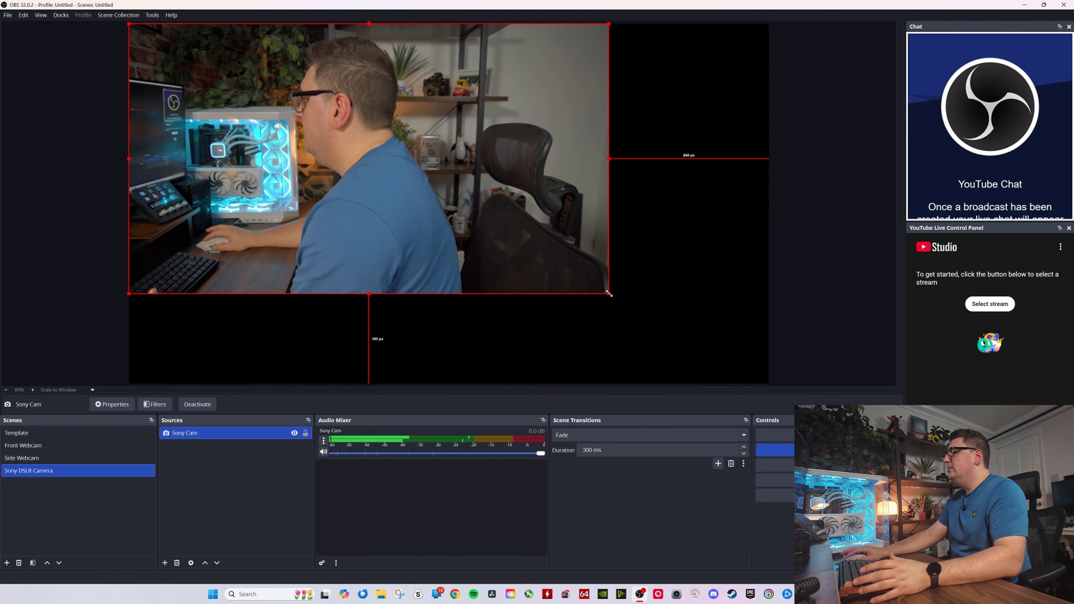
drag(609, 293, 710, 384)
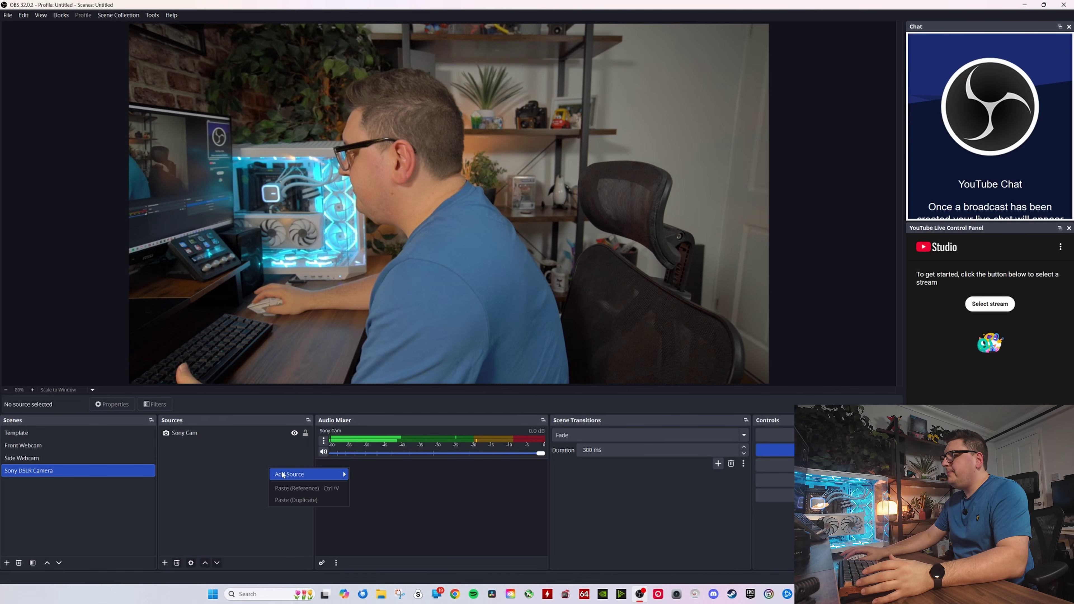
Add the existing StreamDeck Microphone audio input source to the Sony DSLR Camera scene and turn the Sony Cam's audio volume all the way down.
mouse_move(284, 474)
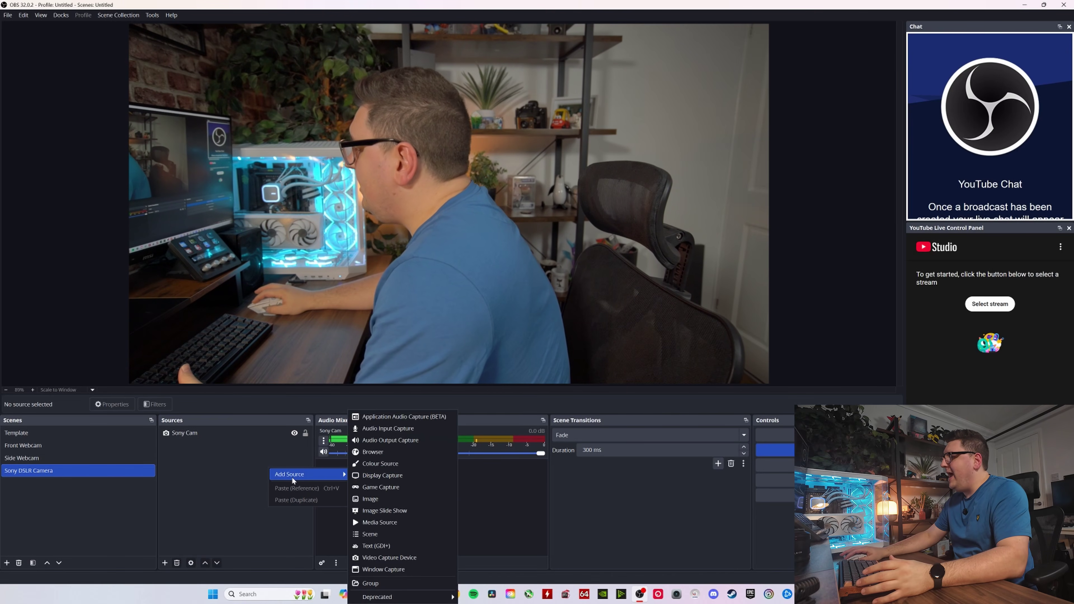
click(403, 429)
click(486, 260)
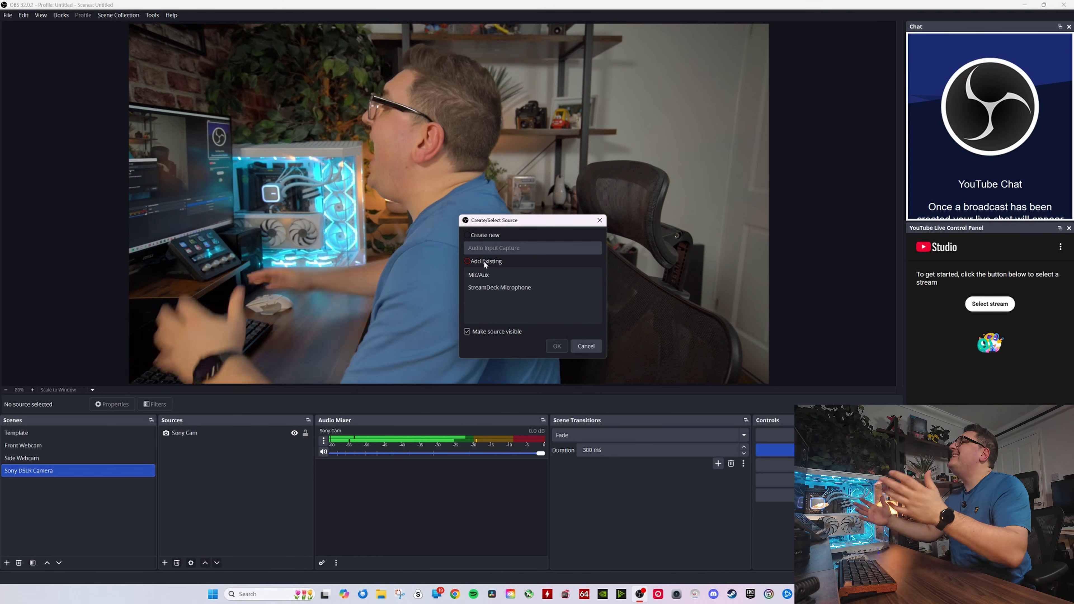
click(506, 287)
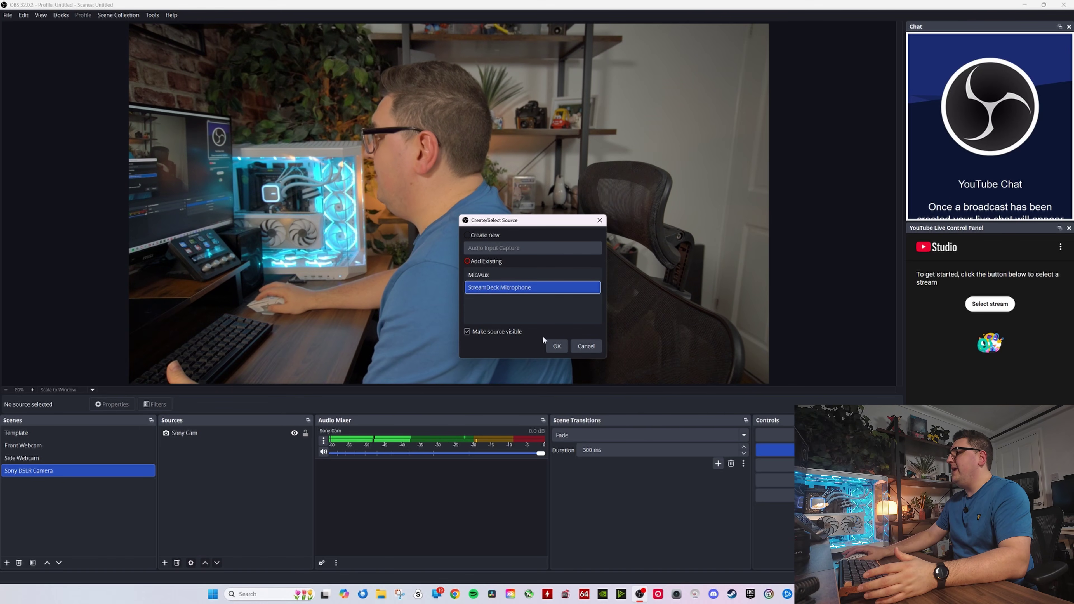
click(552, 350)
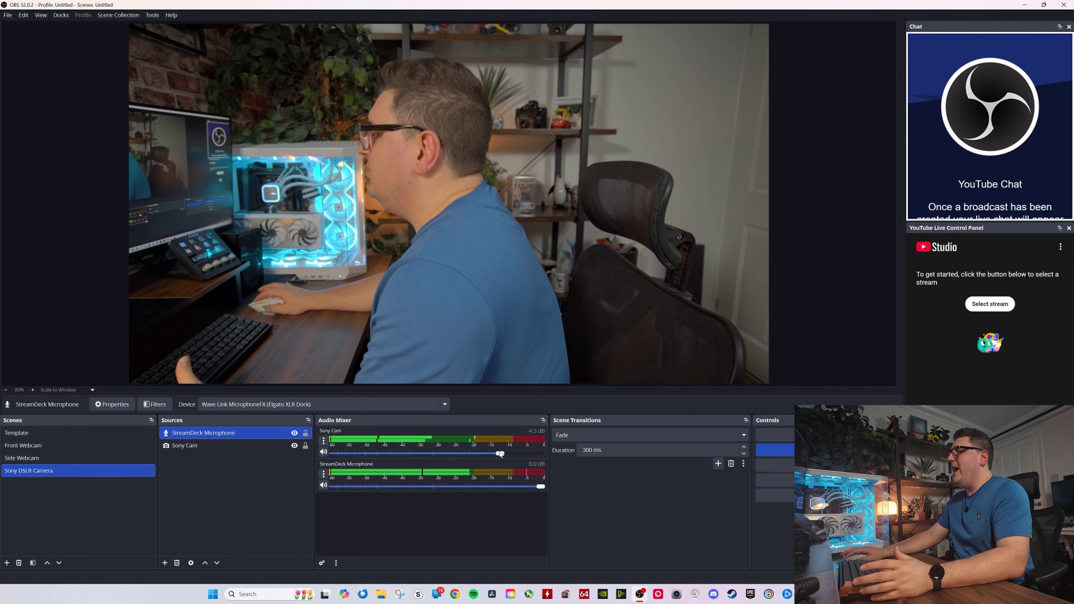
drag(354, 454, 324, 454)
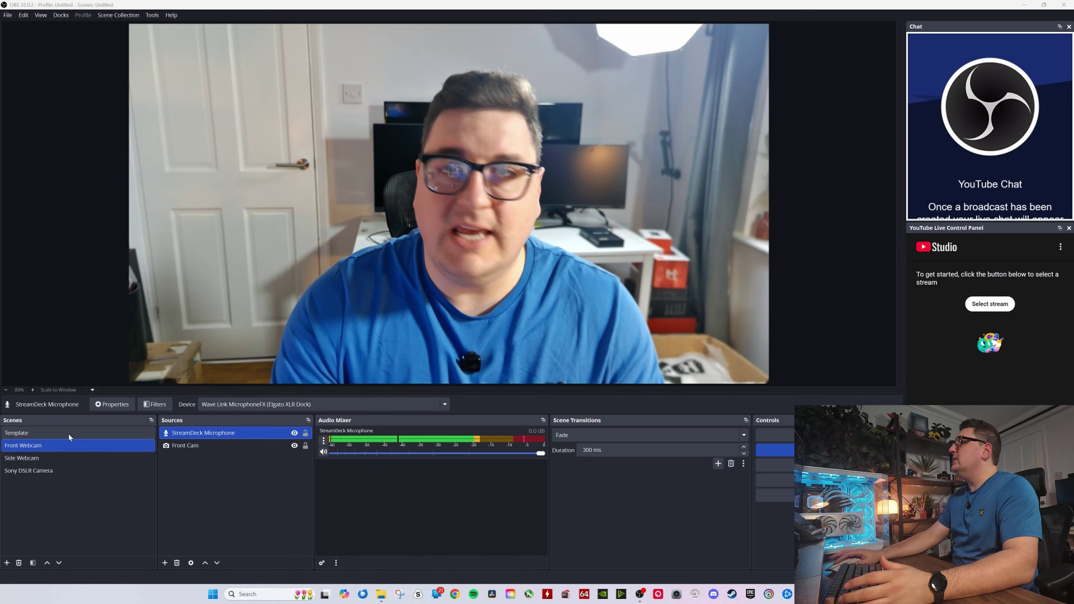
Add the existing Front Cam video capture source to the Template scene.
click(68, 433)
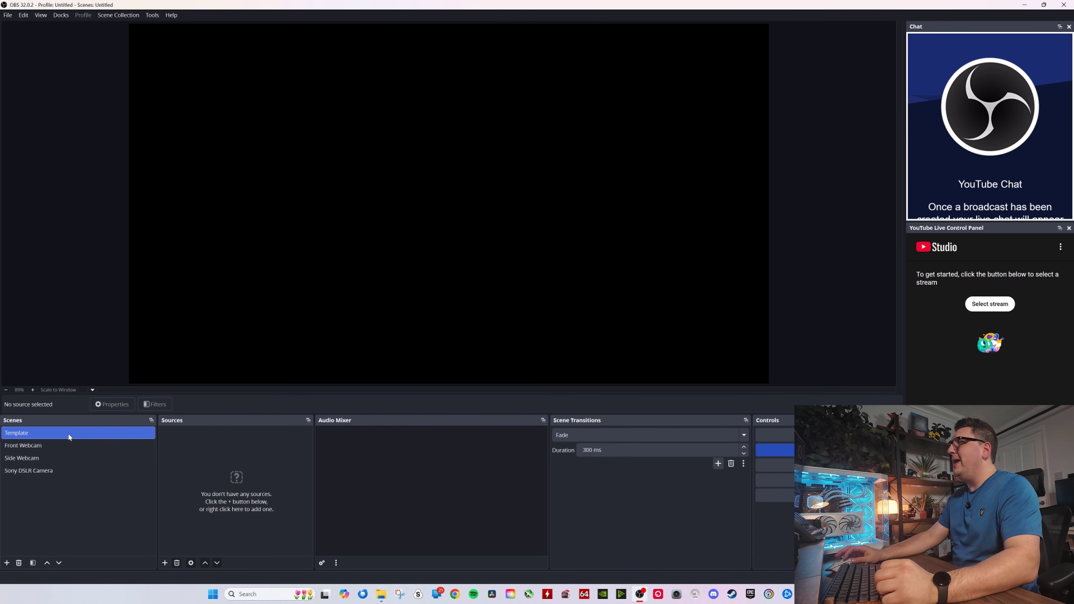
click(165, 563)
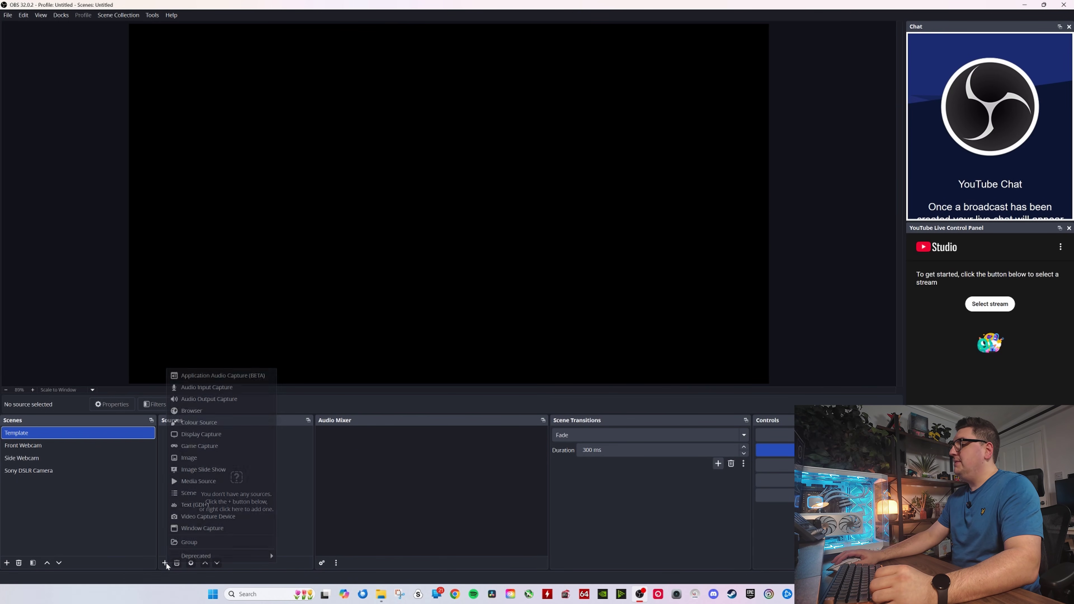
click(206, 517)
click(483, 261)
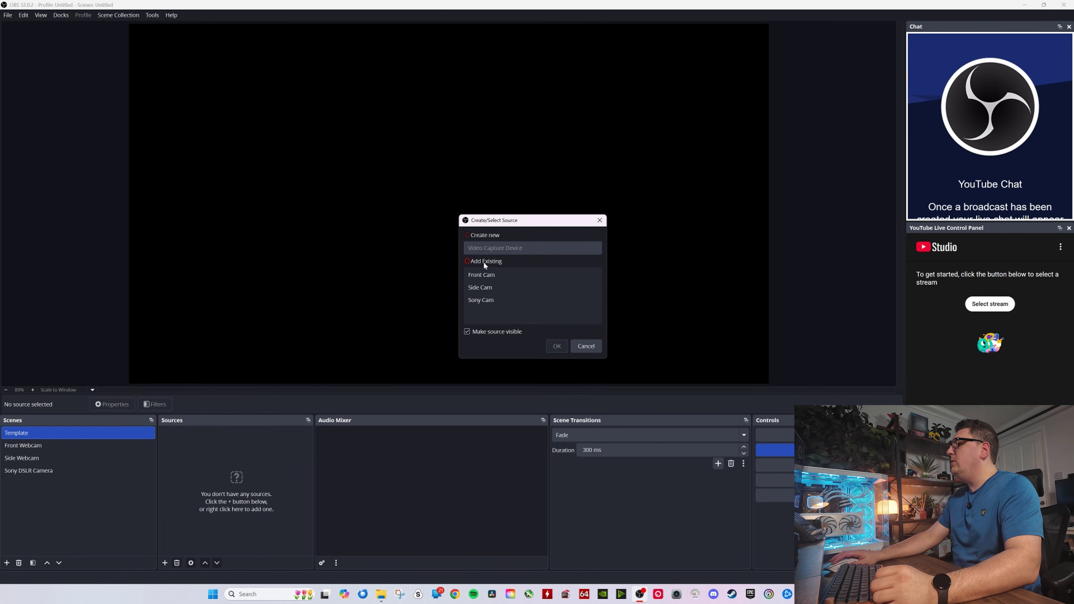
click(489, 277)
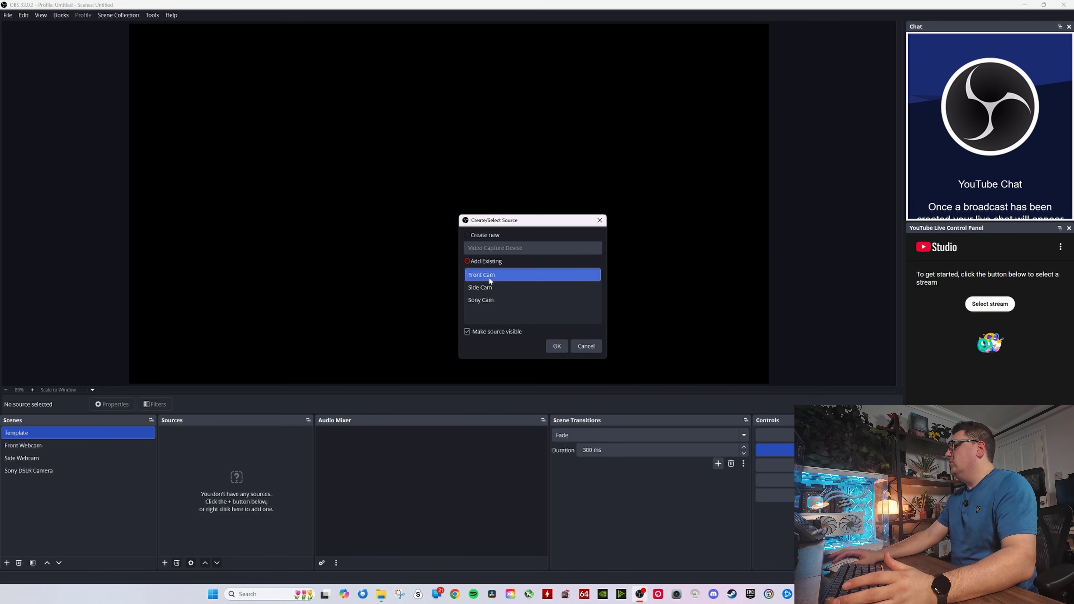
click(557, 347)
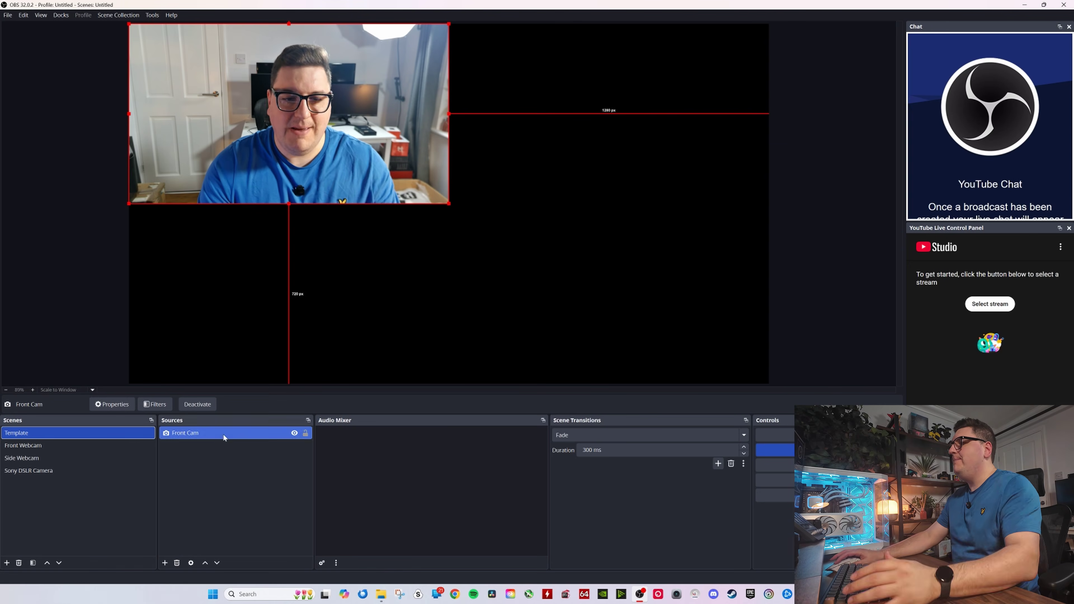
Add the existing Side Cam video capture source to the Template scene.
click(164, 563)
click(206, 524)
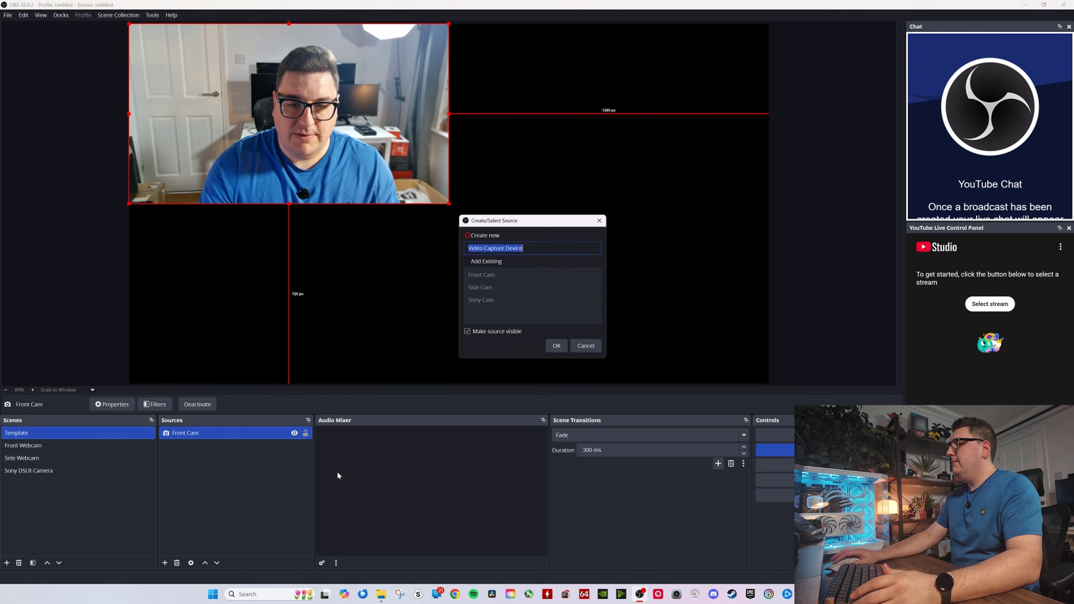
click(478, 275)
click(481, 287)
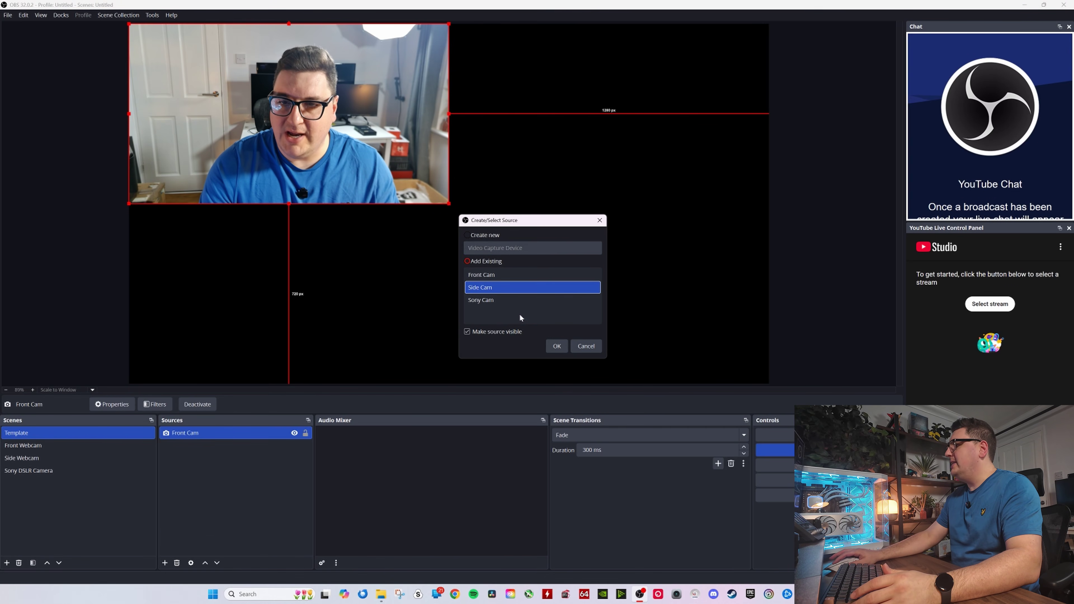
click(551, 346)
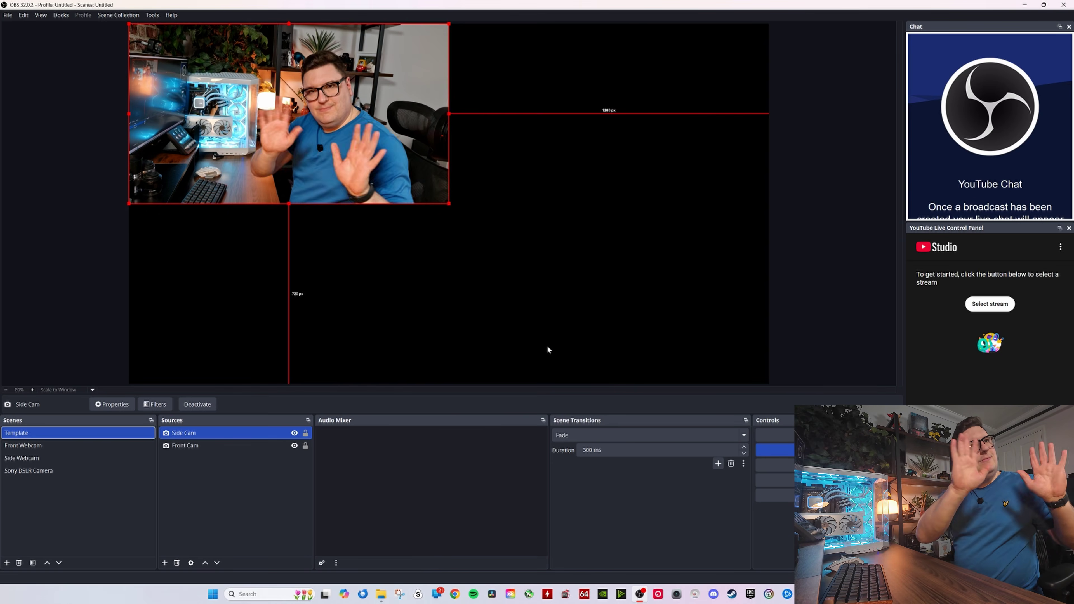
Add the existing Sony Cam video capture source to the Template scene.
click(164, 563)
click(224, 525)
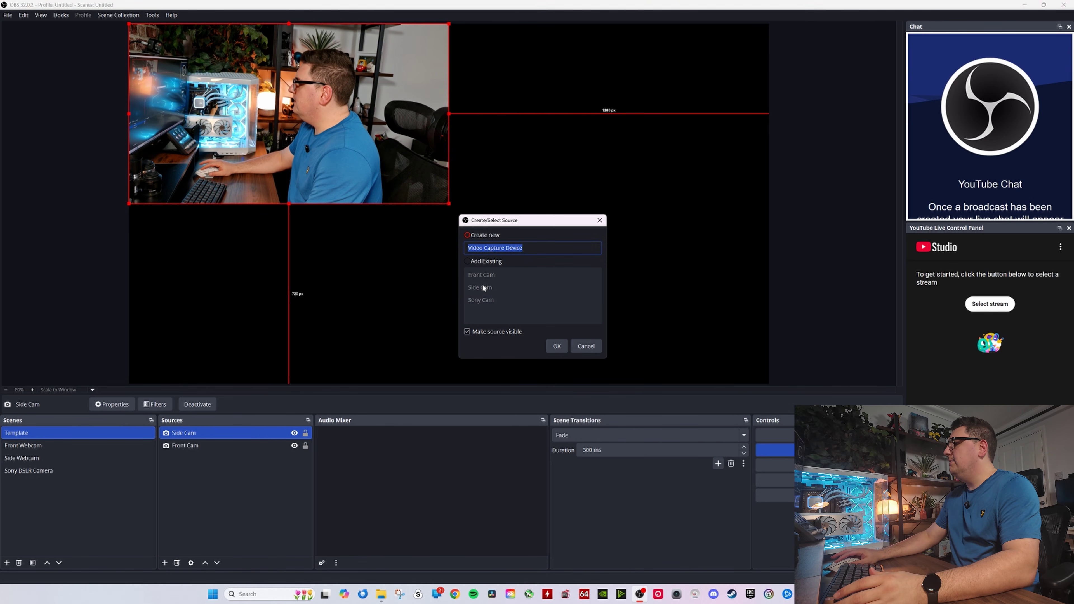
click(472, 263)
click(480, 300)
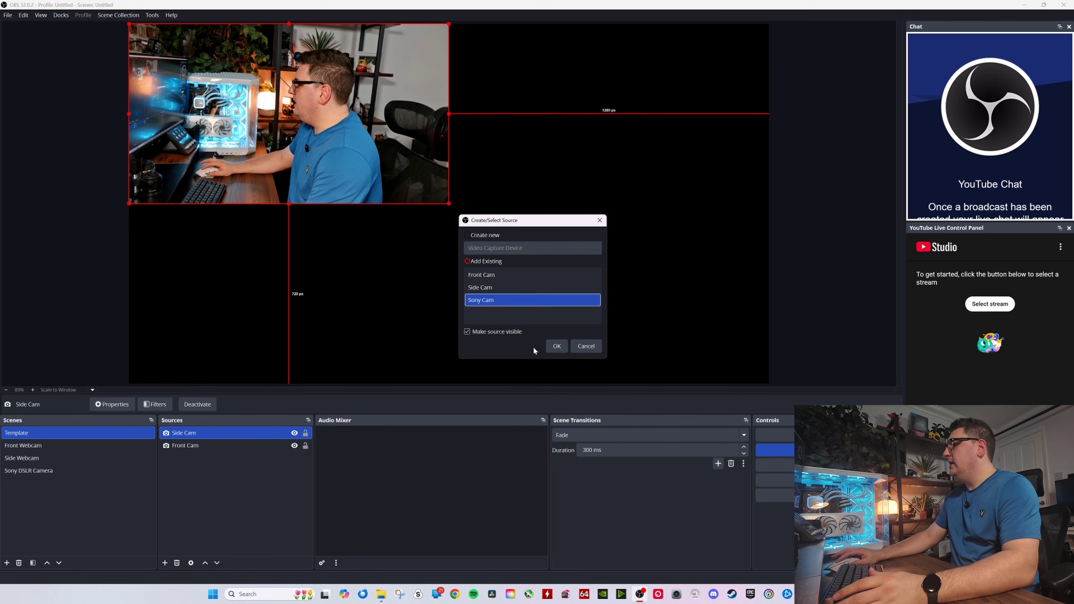
click(554, 347)
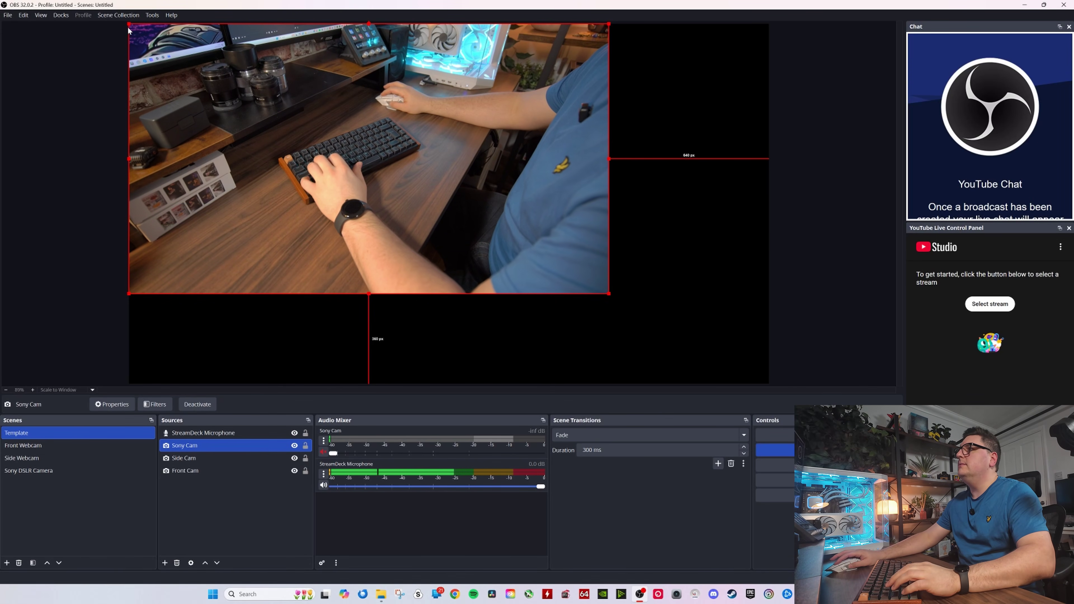
Shrink the Sony Cam picture to about a third of the canvas width and place it in the canvas's lower-right corner.
drag(128, 23, 185, 65)
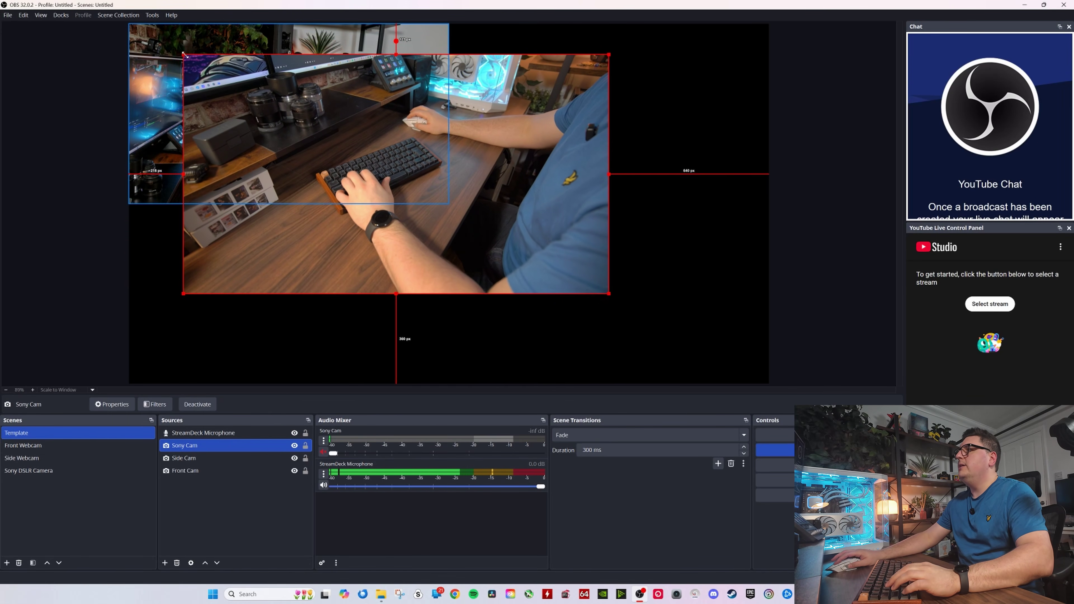
drag(479, 243, 702, 329)
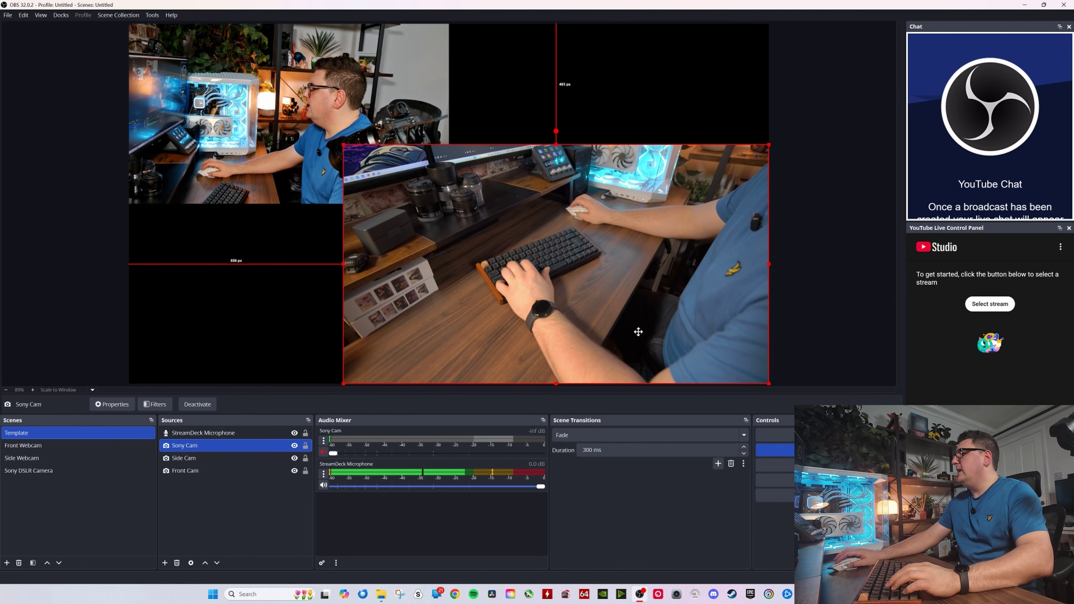
drag(343, 145, 545, 257)
Move the Side Cam picture to the canvas's upper-right corner and shrink it to about a quarter of the canvas width.
click(363, 132)
drag(255, 85, 614, 112)
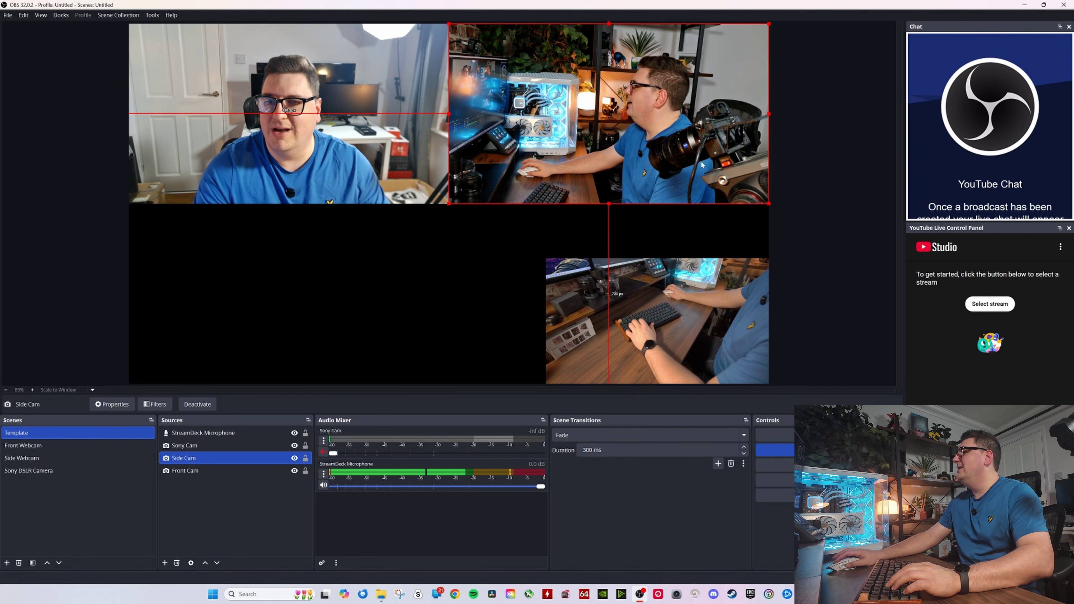
drag(449, 205, 604, 116)
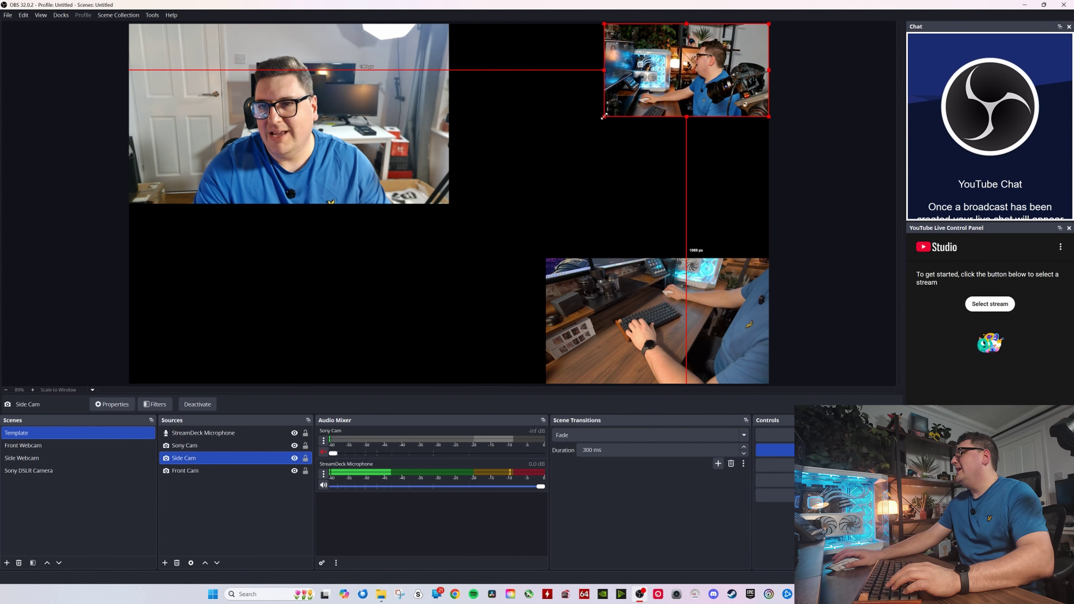
Shrink the Front Cam picture to about a quarter of the canvas width and place it in the canvas's lower-left corner.
click(439, 40)
drag(446, 26, 307, 101)
drag(253, 141, 705, 66)
drag(593, 123, 145, 374)
Shrink the Sony Cam picture to about a quarter of the canvas width and return it to the canvas's lower-right corner.
click(624, 310)
drag(546, 258, 623, 88)
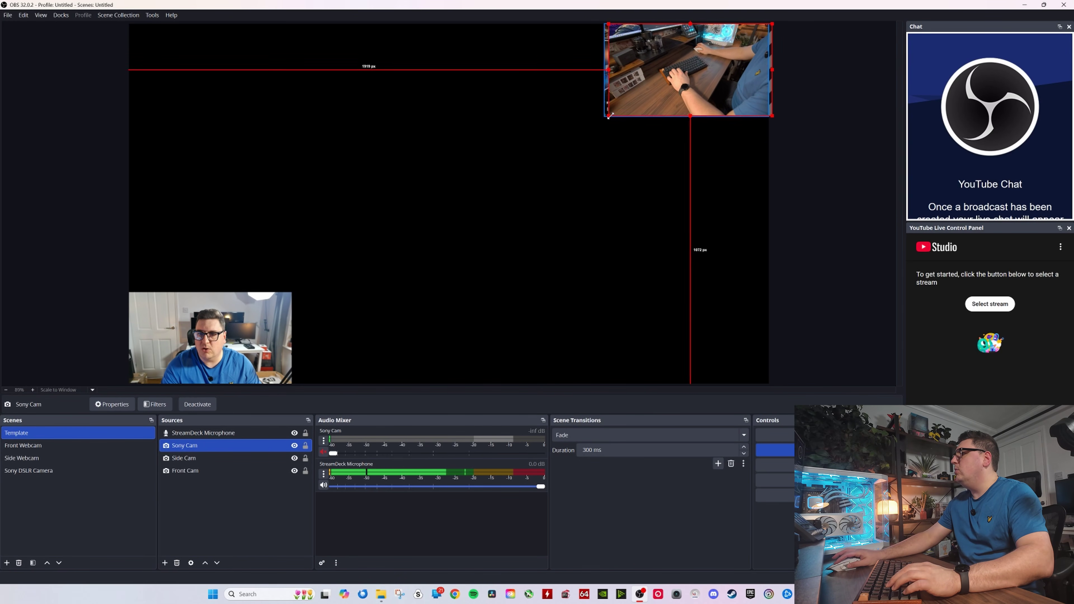
drag(640, 103, 637, 364)
click(502, 251)
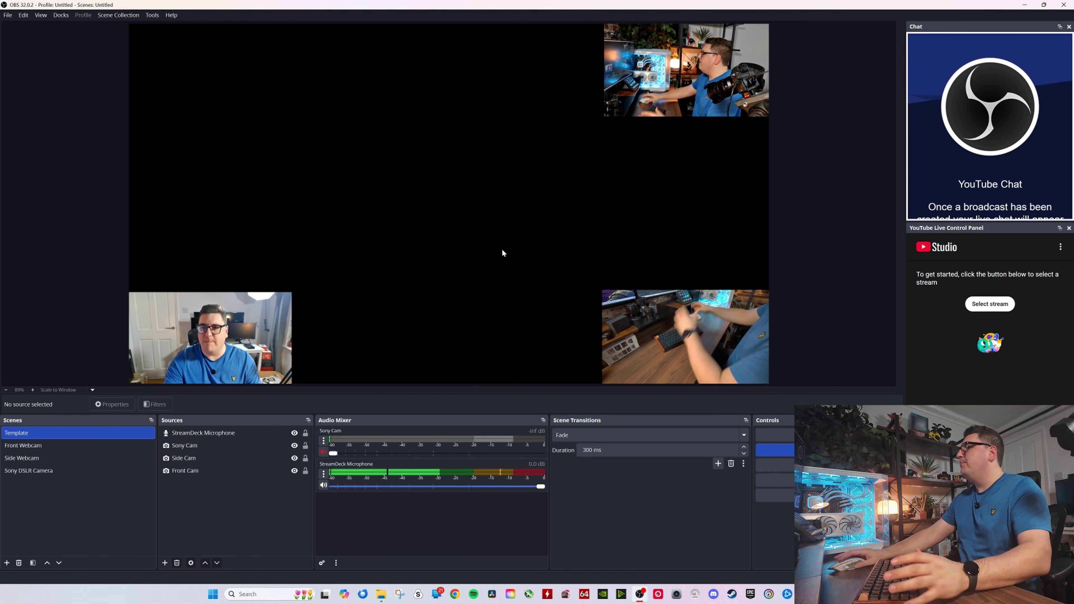
click(673, 87)
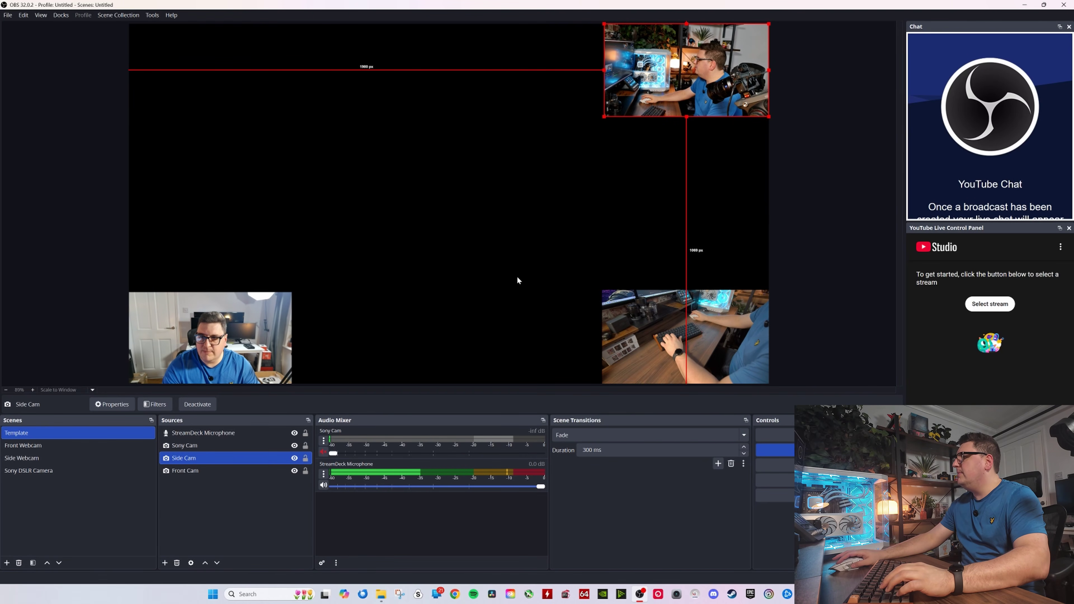
click(525, 284)
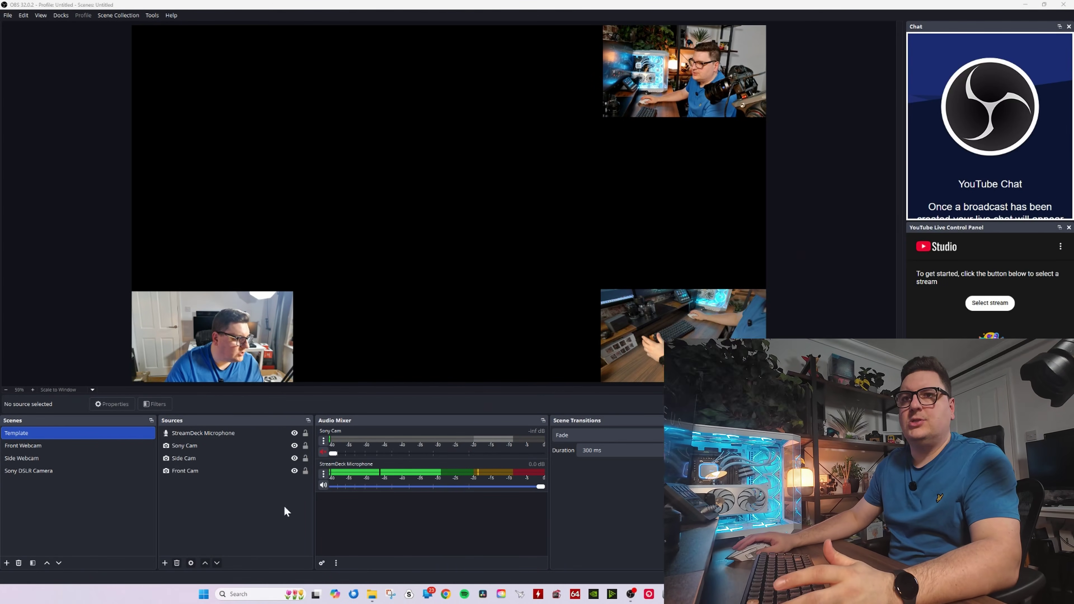
Add a new Game Capture source to the Template scene under its default name.
click(164, 563)
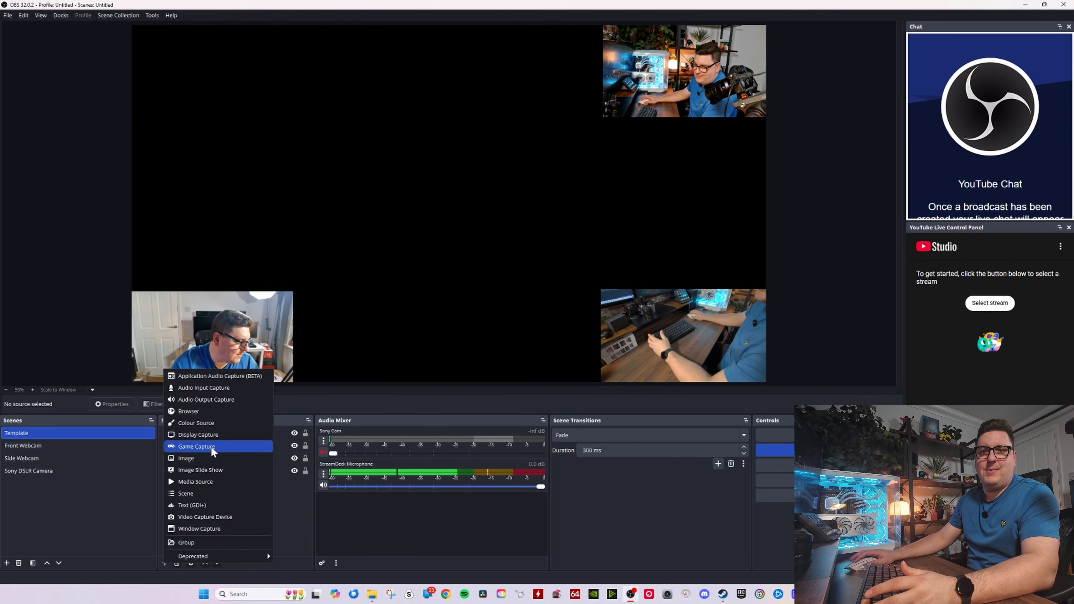
click(197, 446)
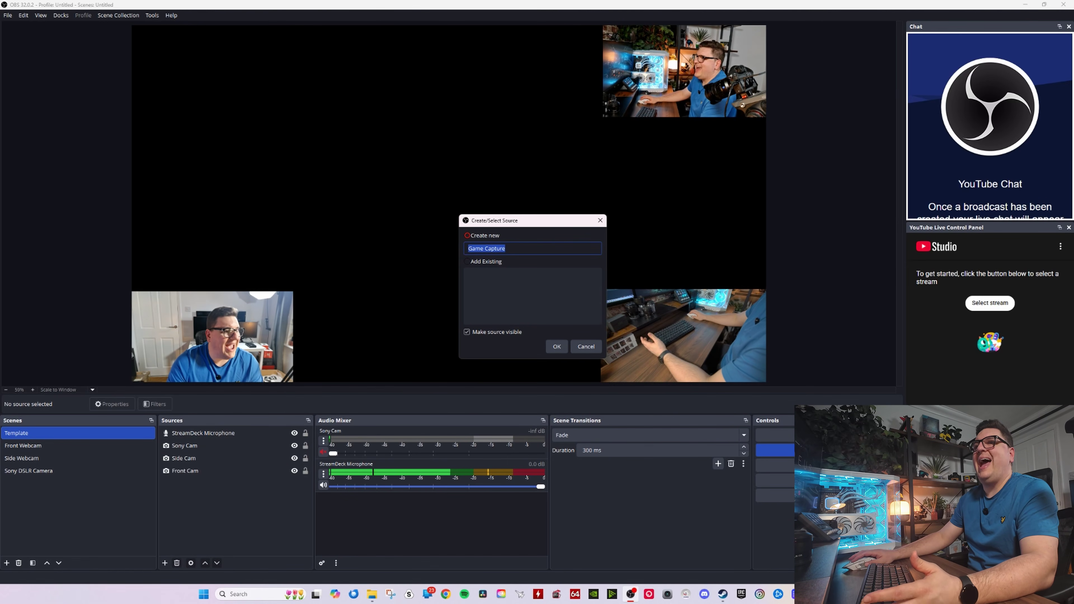
click(556, 347)
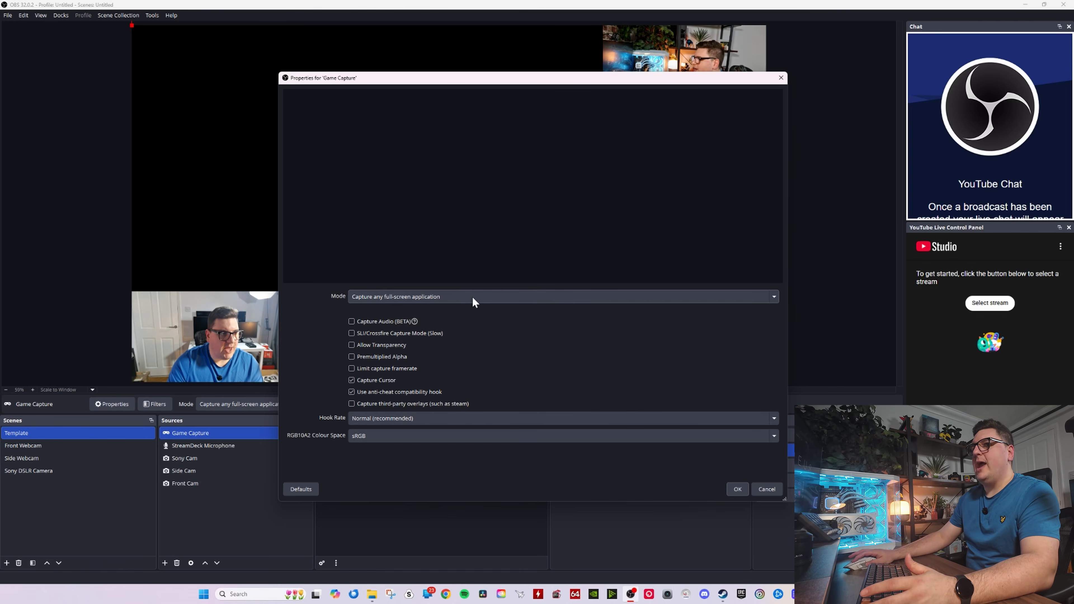
Set the Game Capture source to capture the specific window [Prodeus.exe]: Prodeus.
click(455, 294)
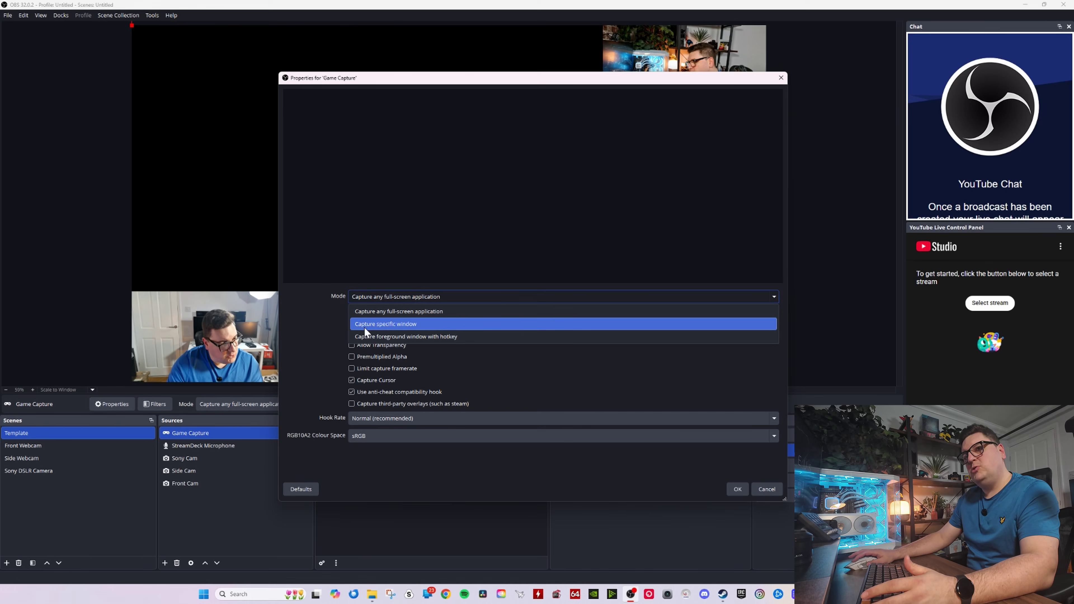
click(413, 325)
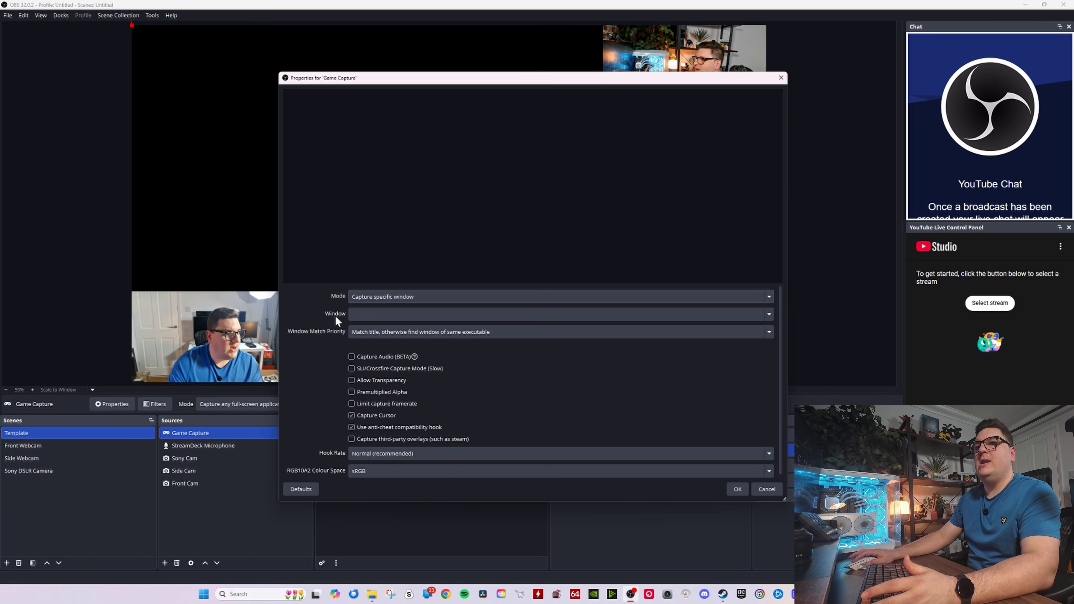
click(374, 314)
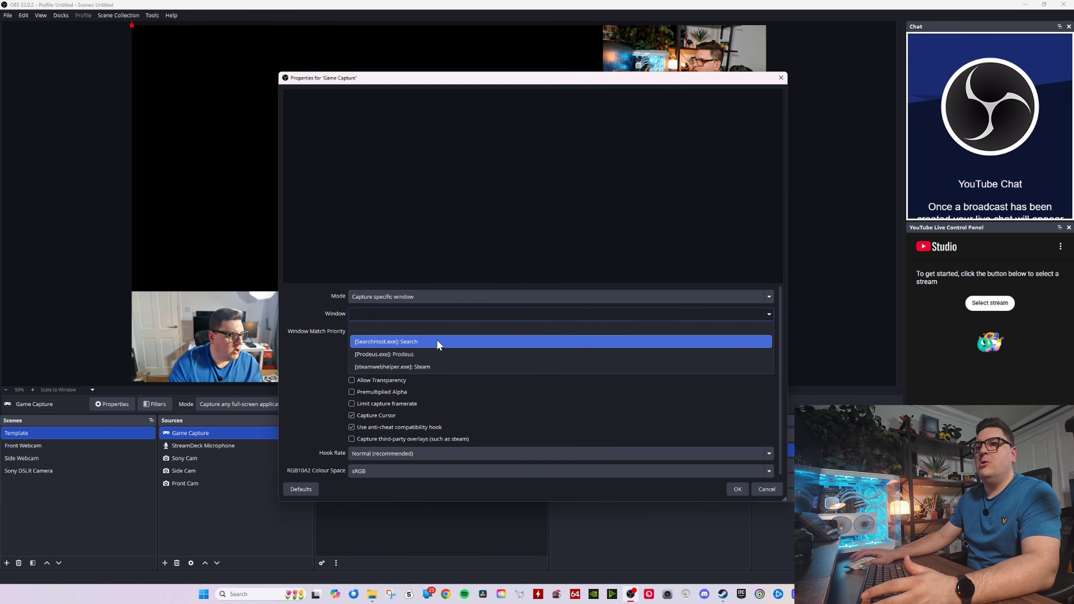
click(442, 355)
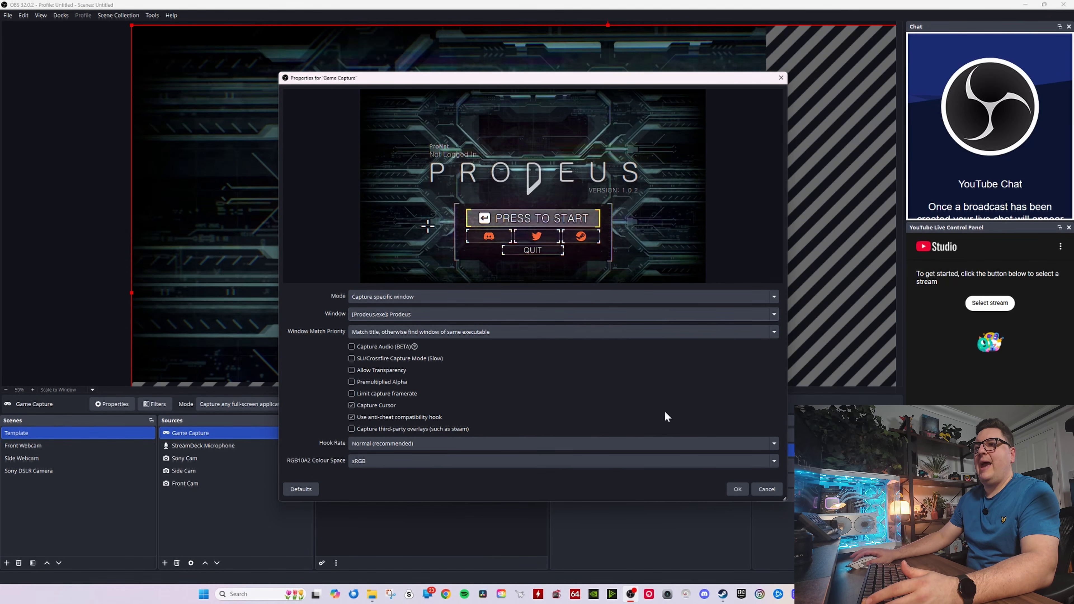
click(737, 490)
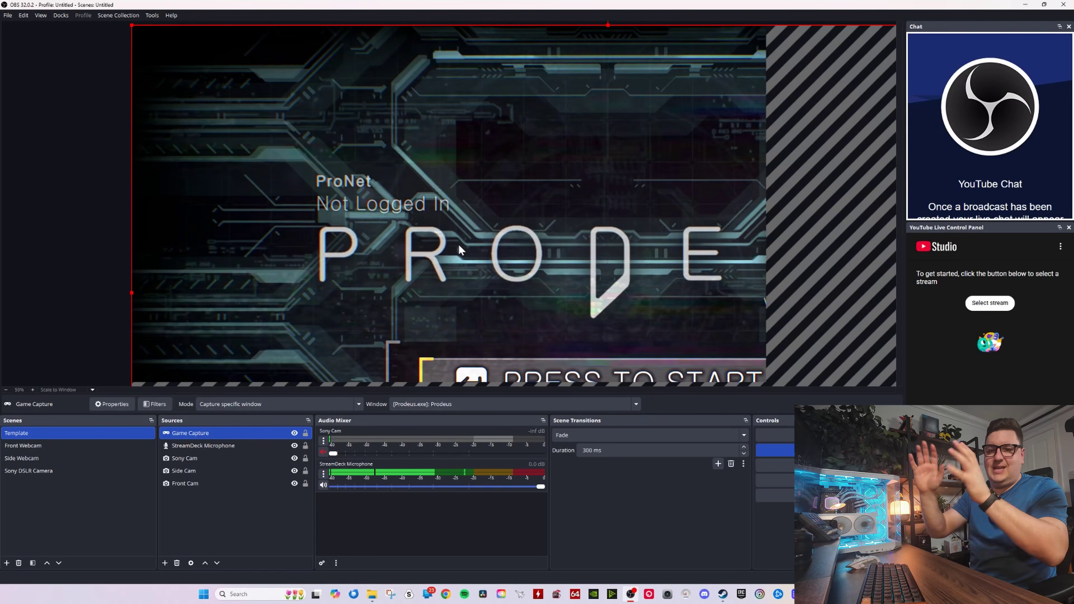
Scale the Game Capture picture to fill the canvas and place it last in the source order, behind all the cameras.
drag(132, 27, 165, 67)
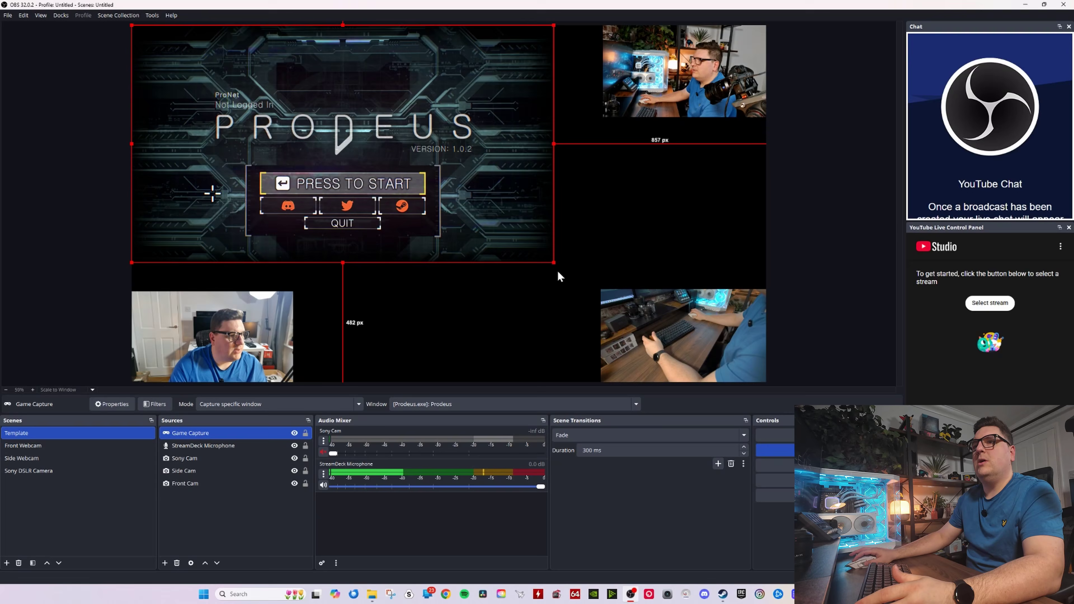
drag(553, 264, 724, 385)
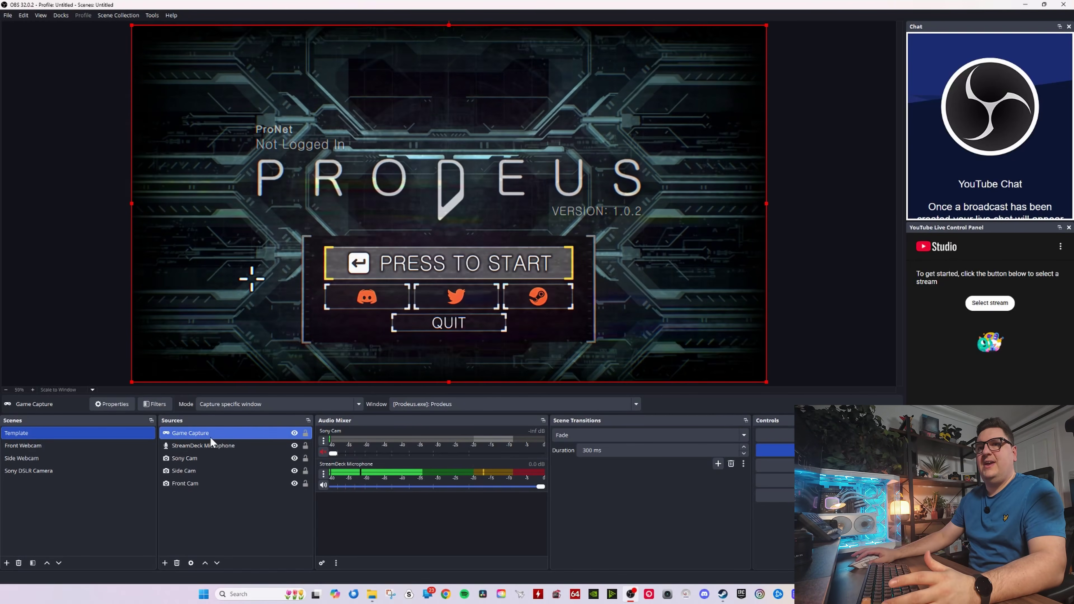
drag(208, 436, 191, 483)
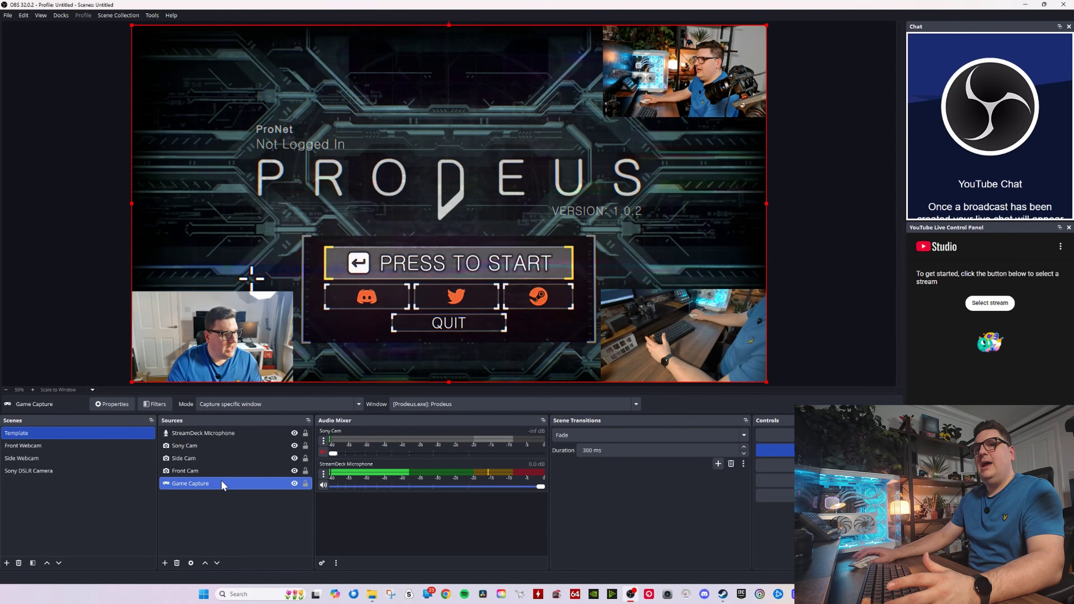
click(265, 471)
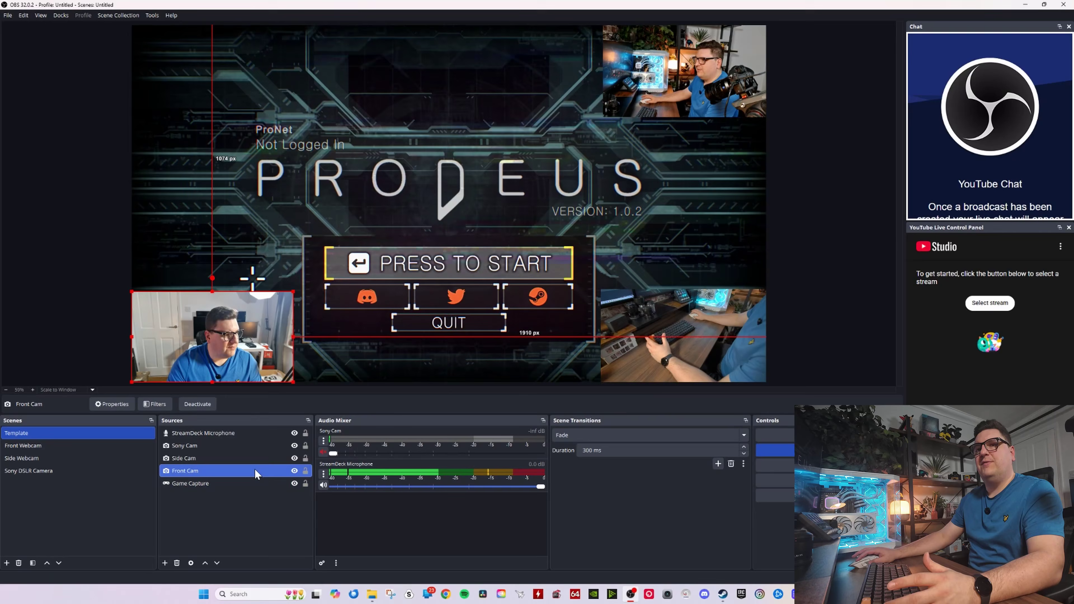
click(249, 454)
click(244, 446)
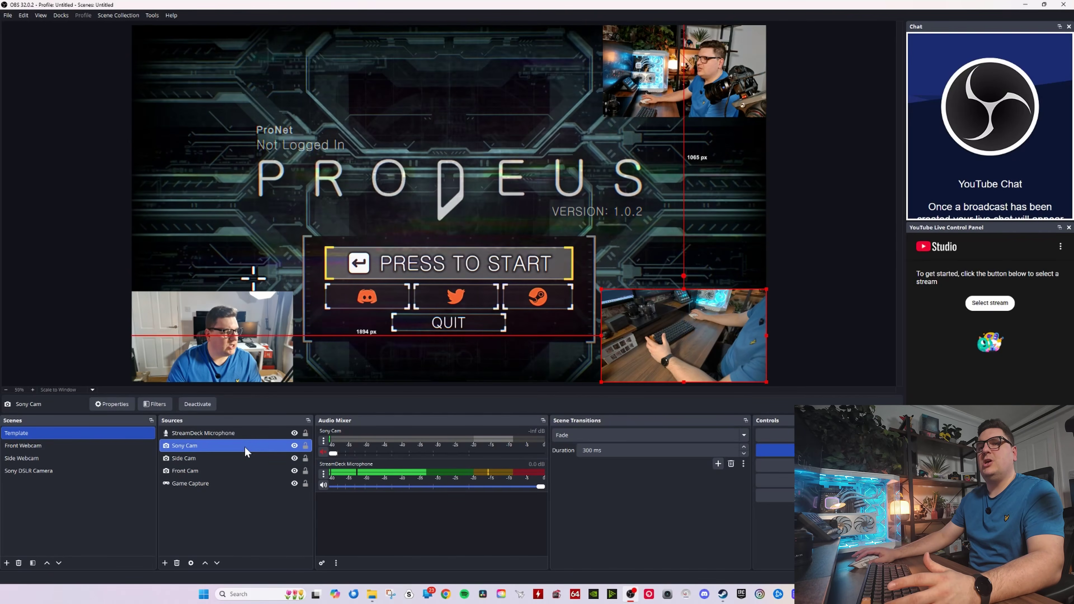
click(248, 433)
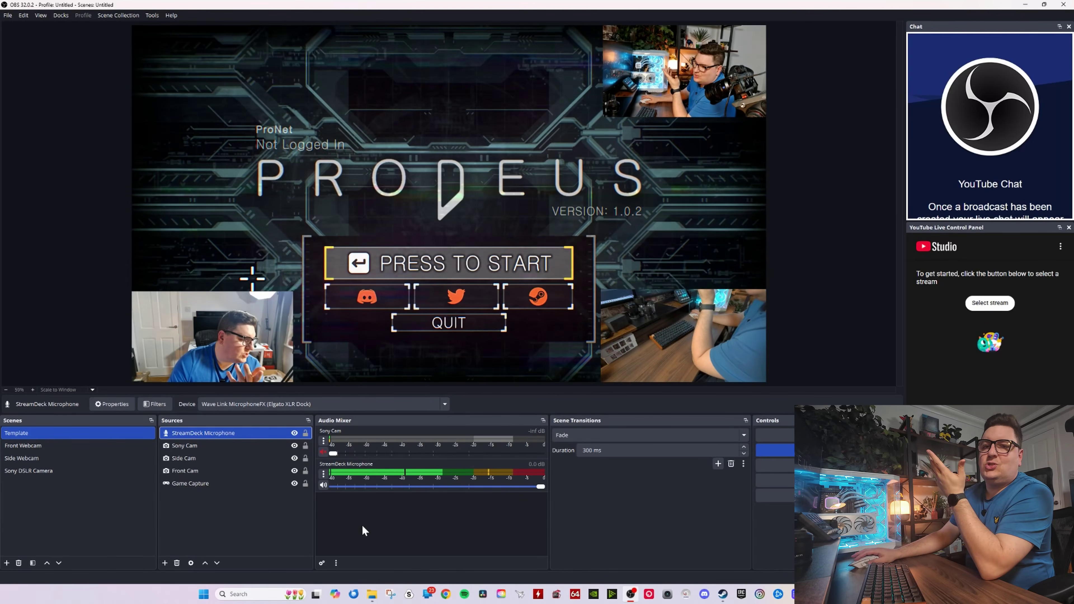
Add a new Audio Output Capture source named StreamDeck Game that uses the System (Elgato XLR Dock) device.
click(162, 563)
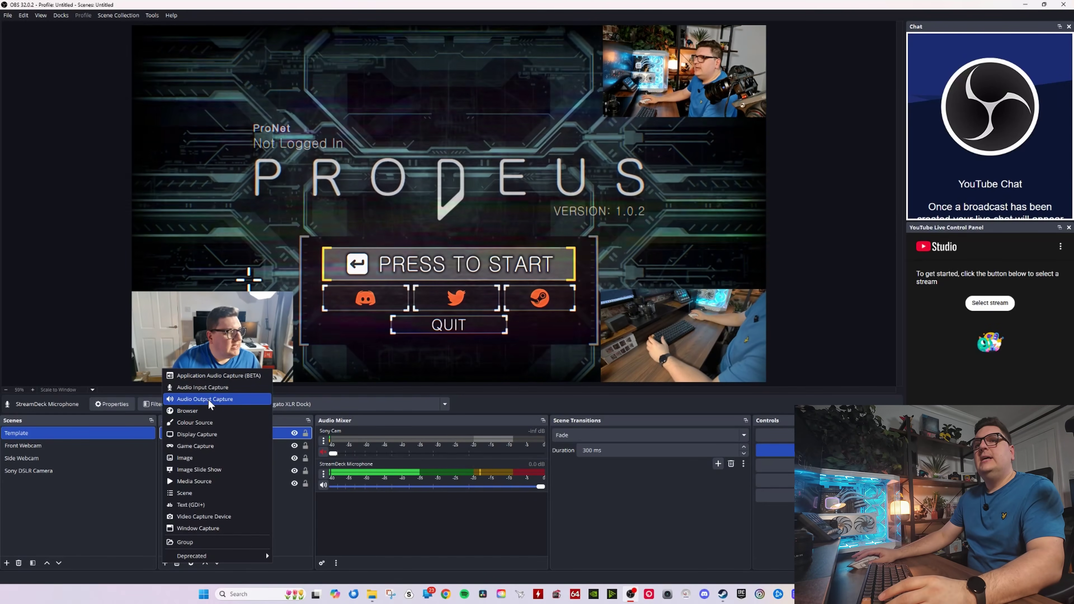
click(220, 399)
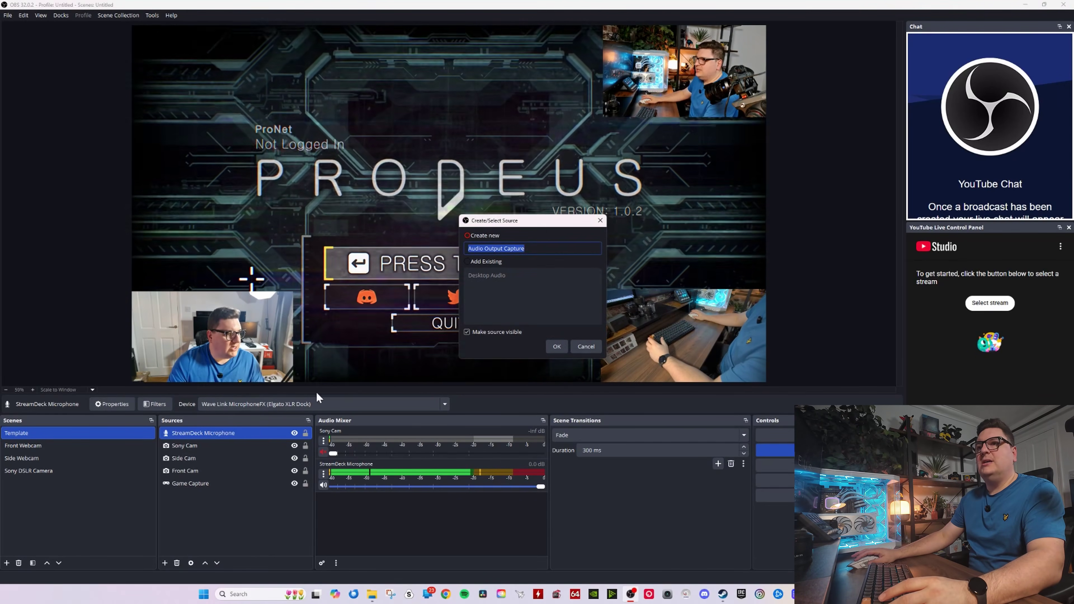
click(487, 262)
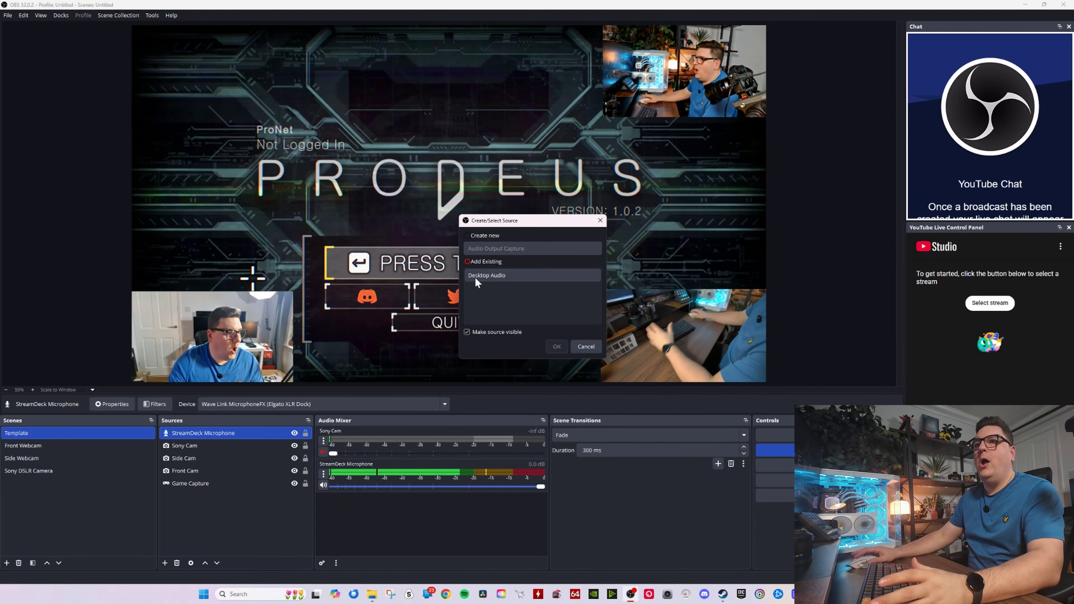
click(481, 235)
triple_click(495, 249)
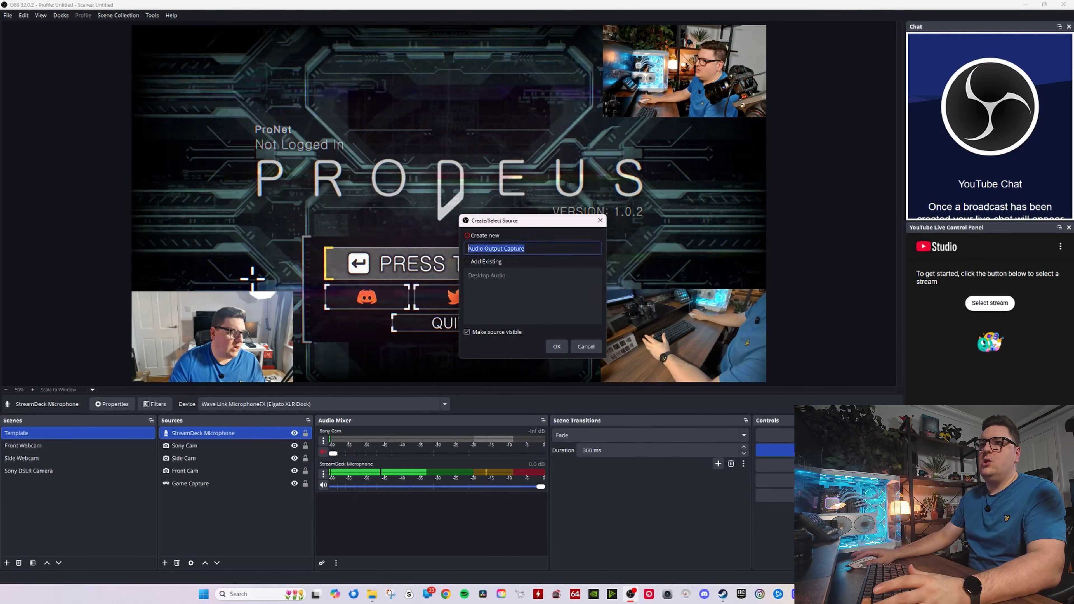
text(StreamDeck Game)
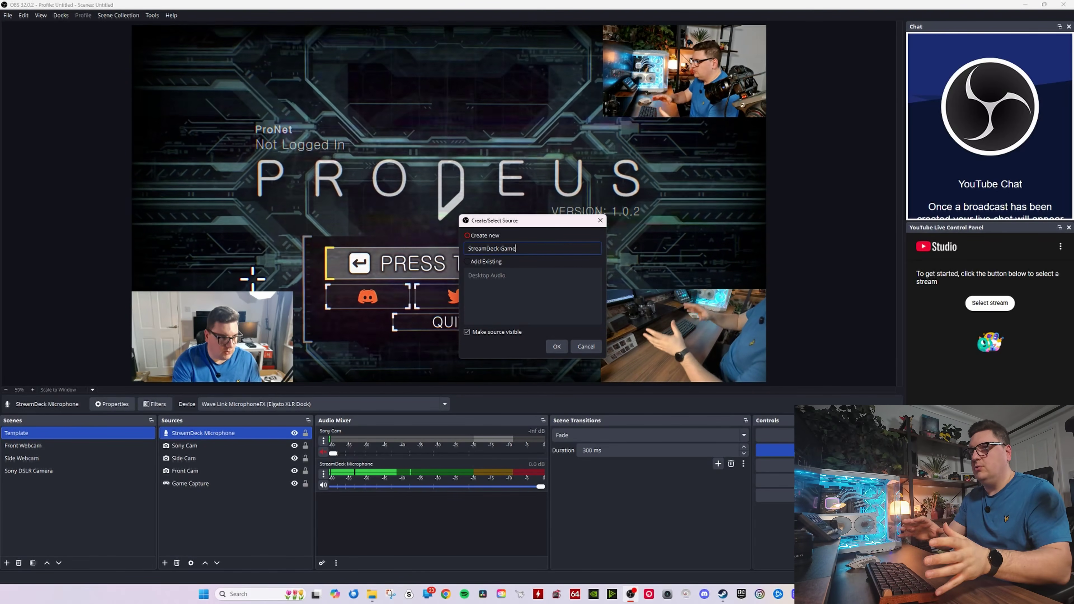
click(555, 345)
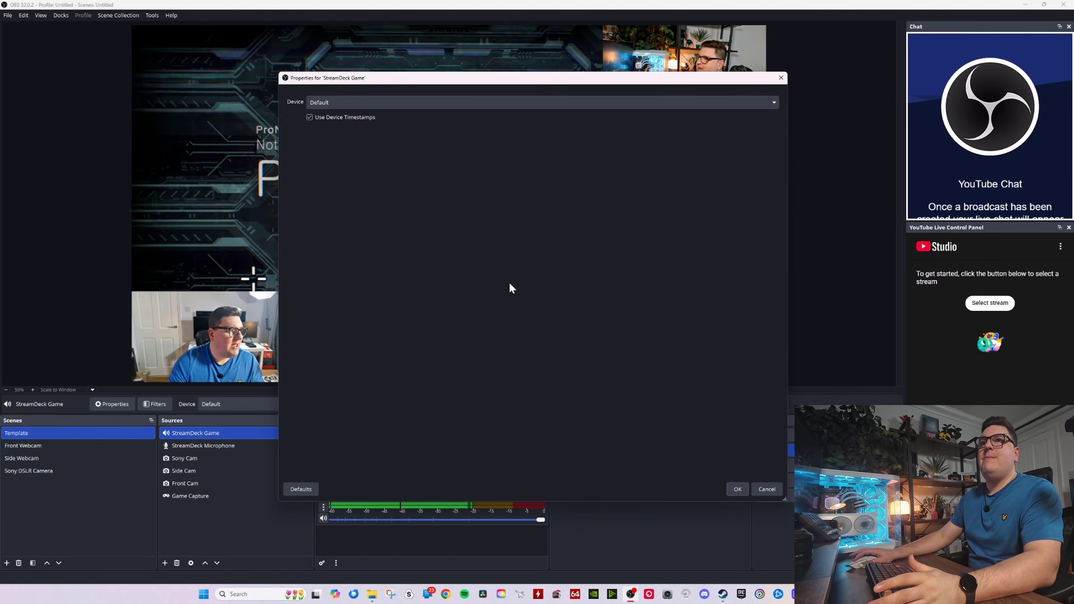
click(599, 104)
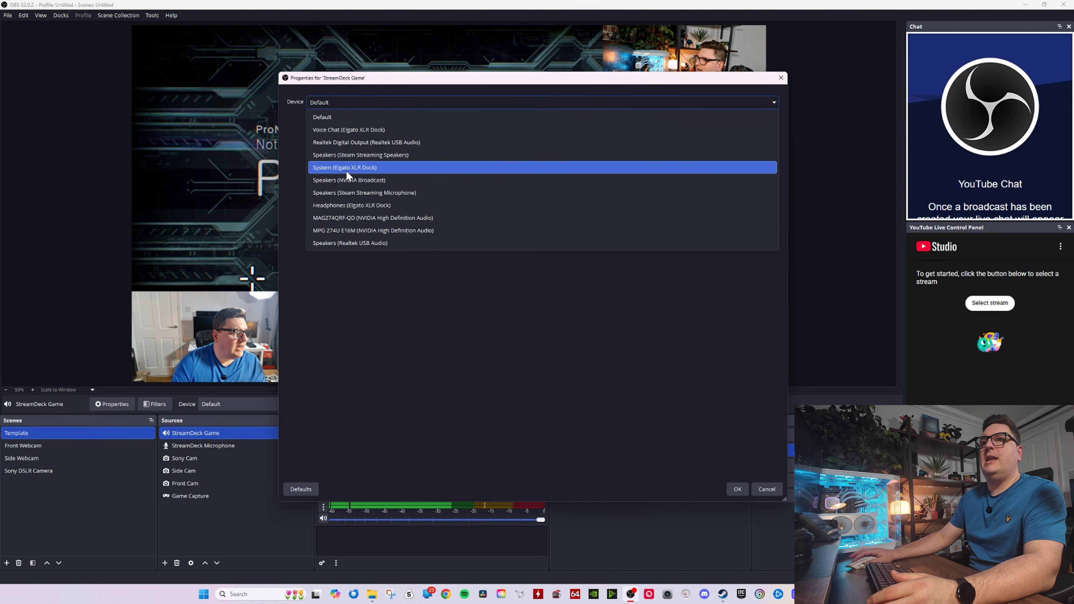
click(356, 169)
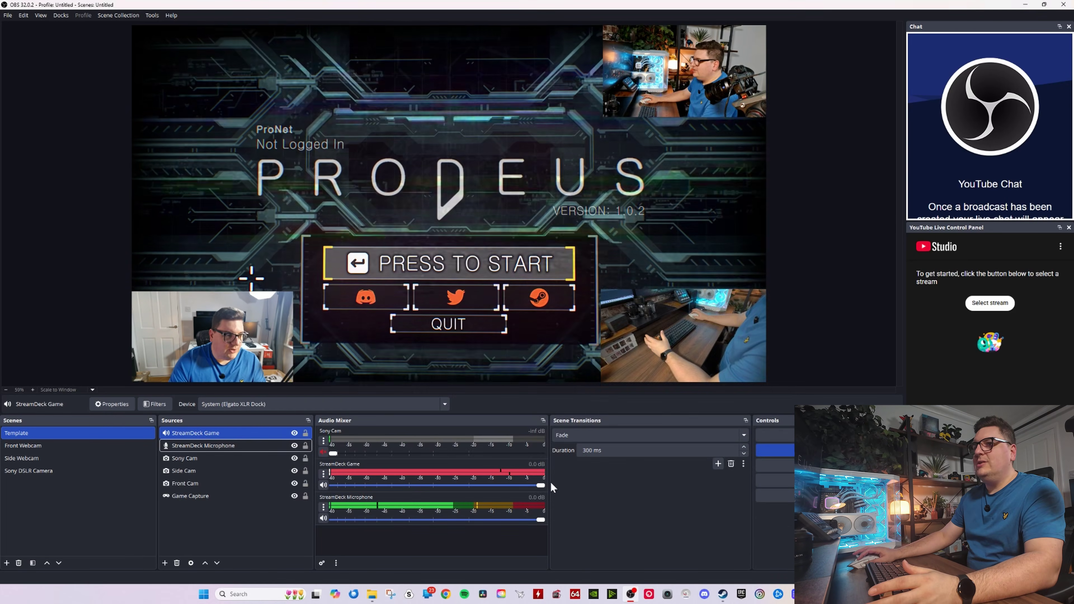
Lower the StreamDeck Game volume in the audio mixer in stages to below about -26 dB.
drag(540, 485, 434, 485)
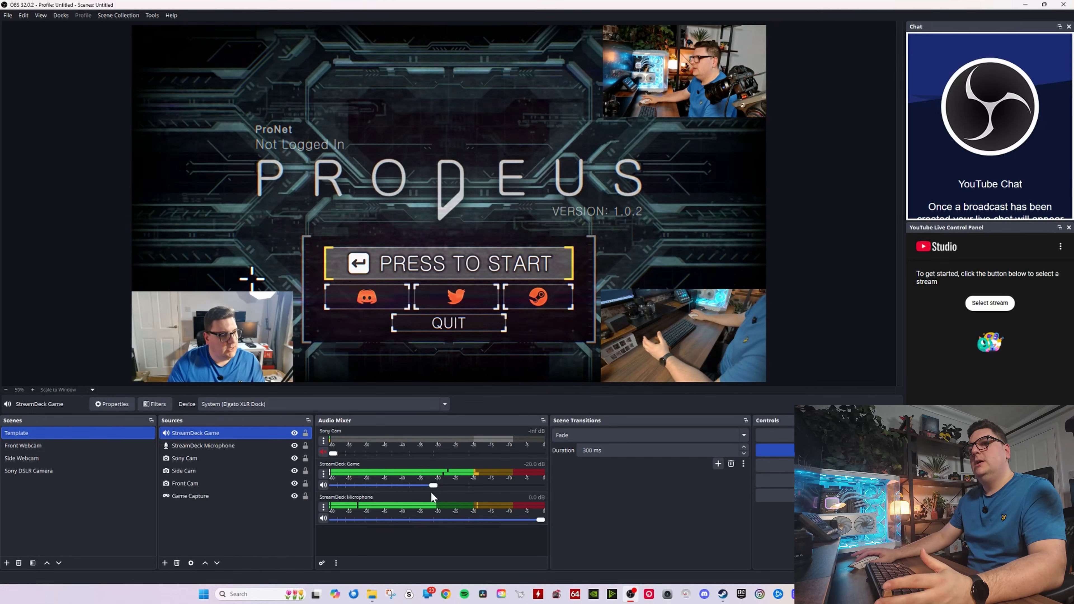
drag(432, 486, 418, 485)
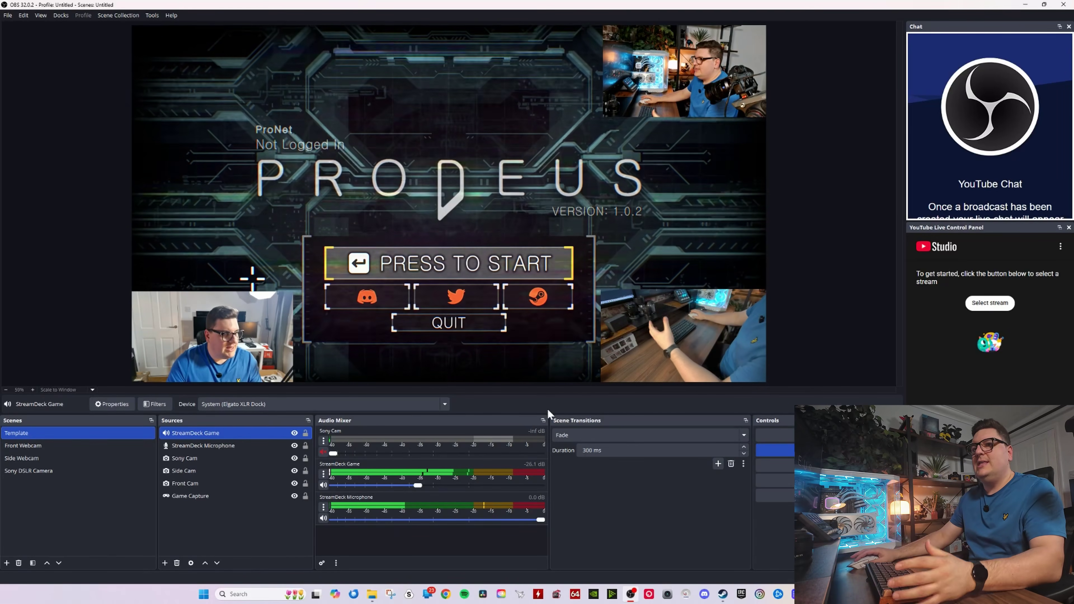
drag(416, 486, 401, 487)
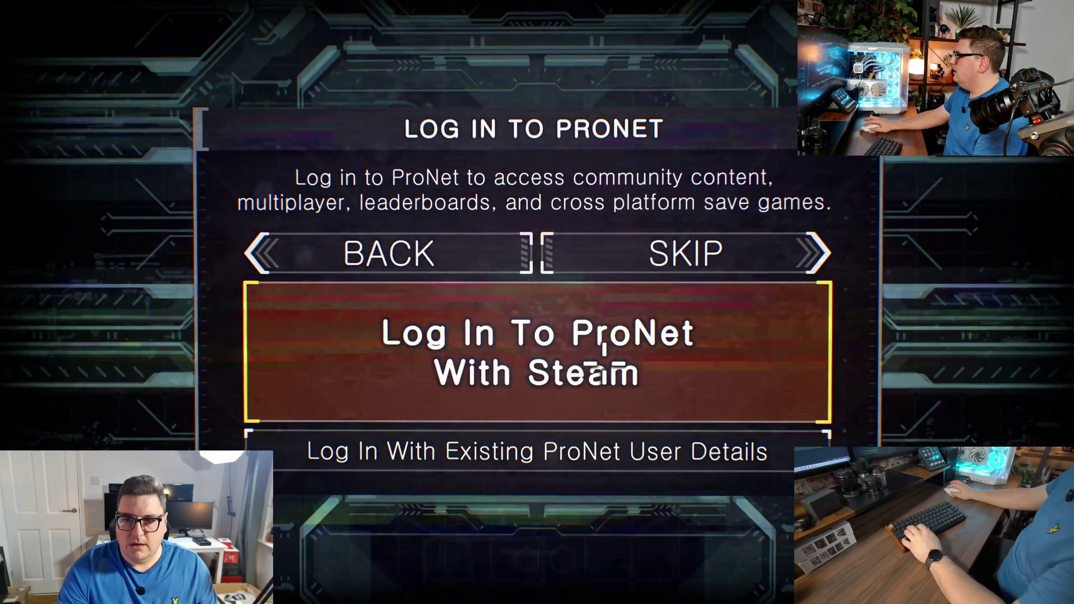
Switch to Prodeus, log in to ProNet with Steam and continue the campaign on the Atonement map.
click(609, 365)
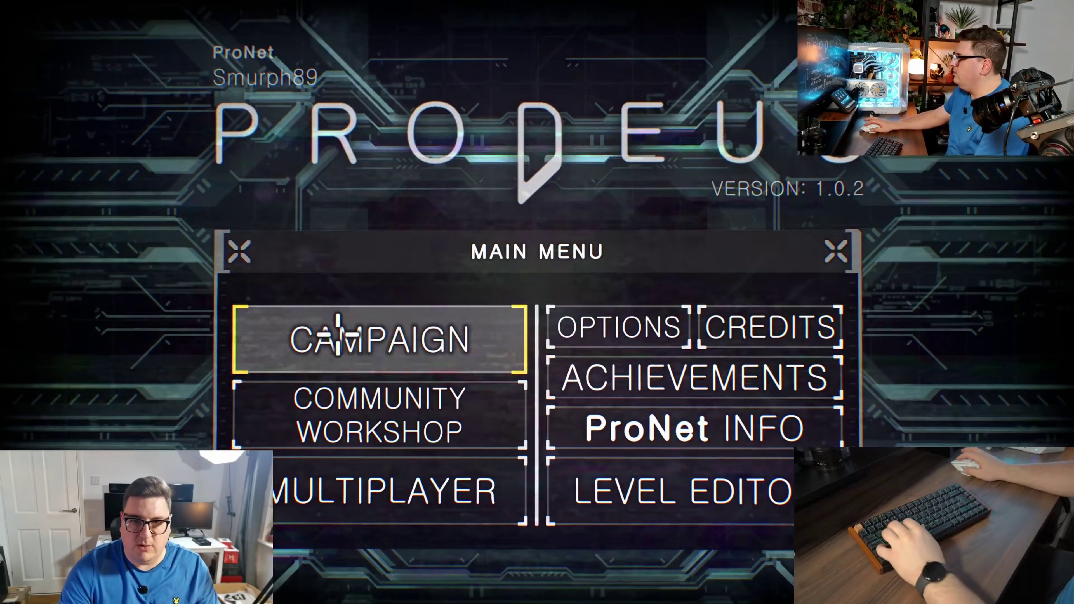
click(344, 342)
click(448, 193)
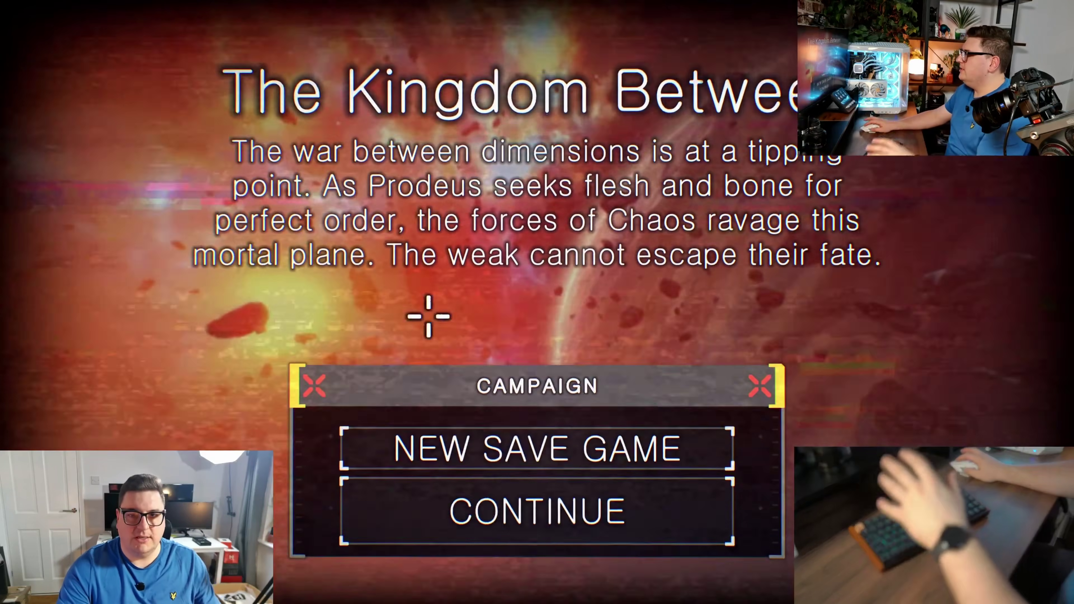
click(470, 506)
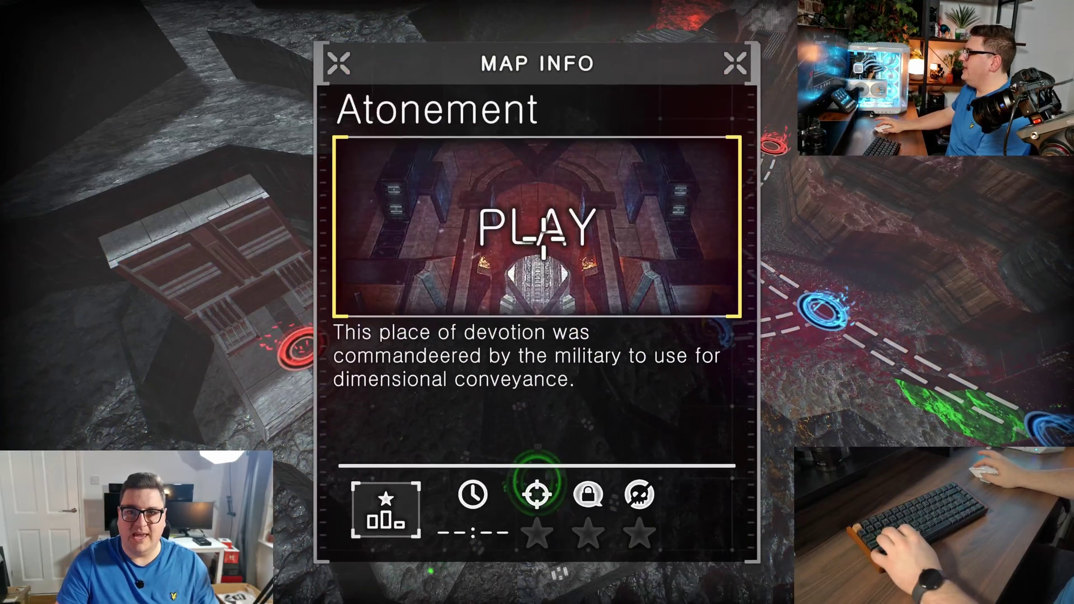
click(543, 241)
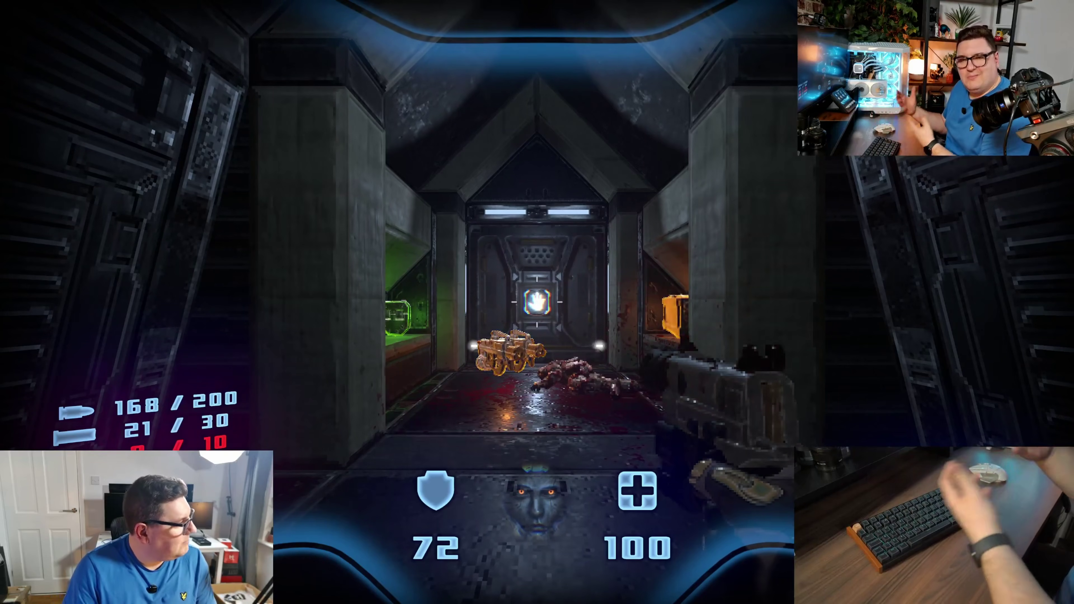
key(w)
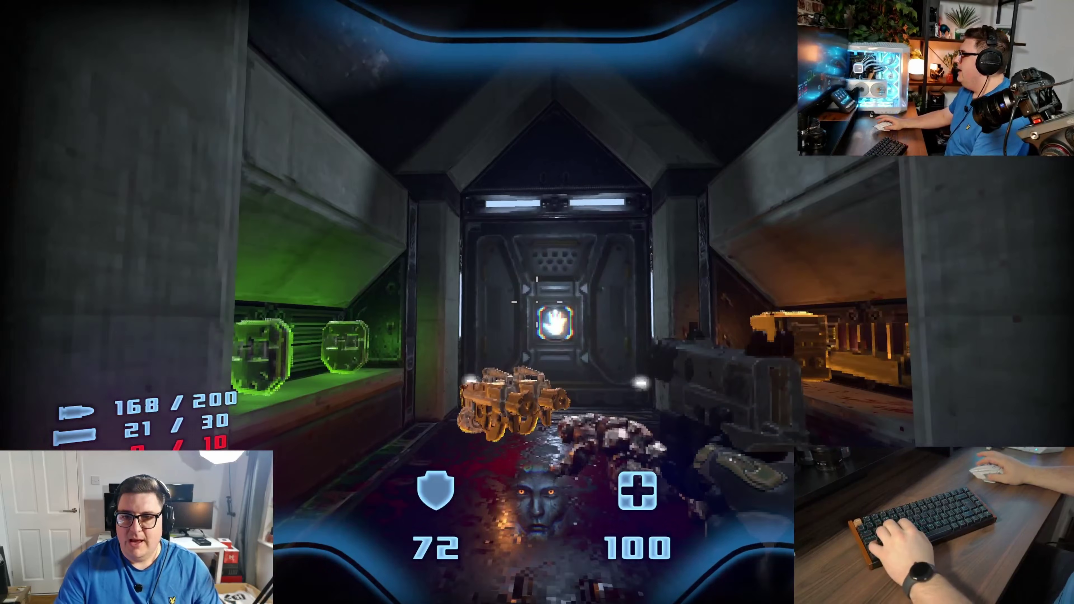
key(w)
key(w)
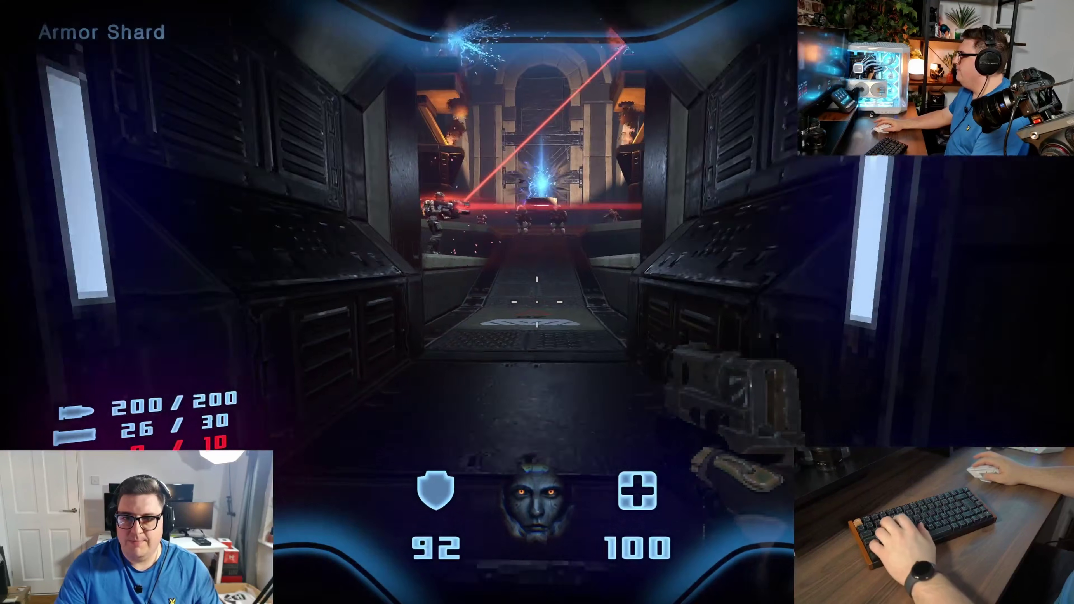
Advance out of the dark corridor into the Atonement hall, shooting the soldier near the entrance and heading up the central ramp.
key(w)
click(537, 302)
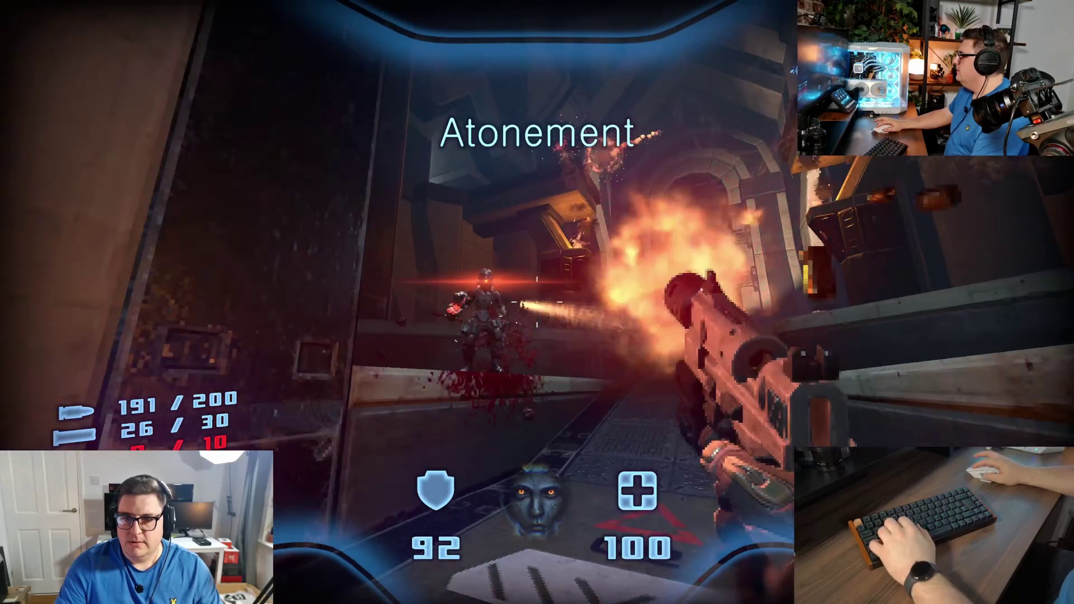
click(537, 302)
key(w)
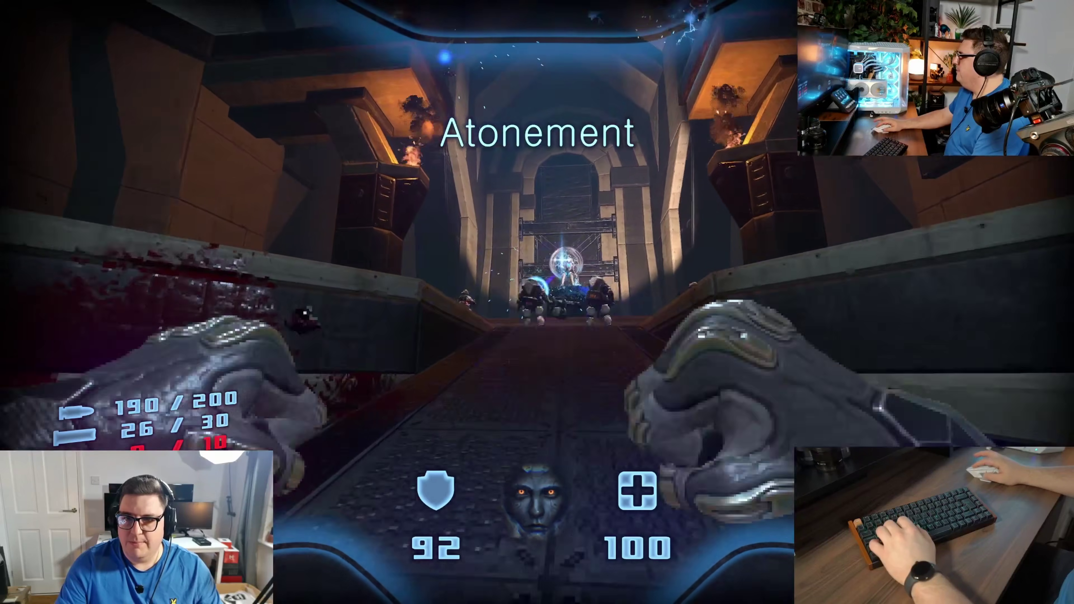
key(w)
Switch to the shotgun, fire at the armoured soldiers at the end of the ramp, and change weapons again.
key(q)
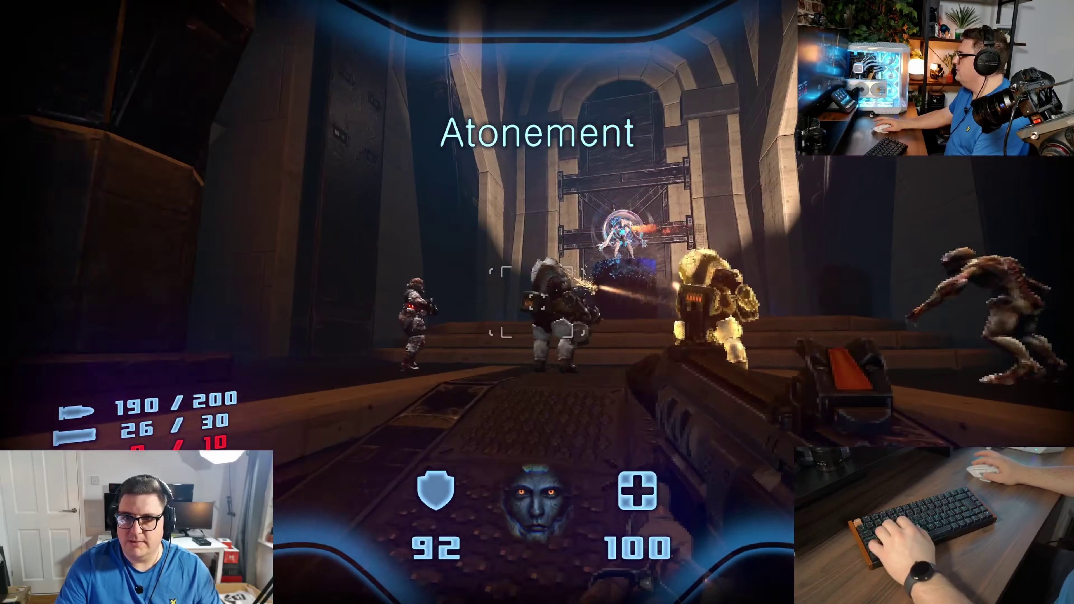
click(537, 302)
click(537, 302)
click(537, 302)
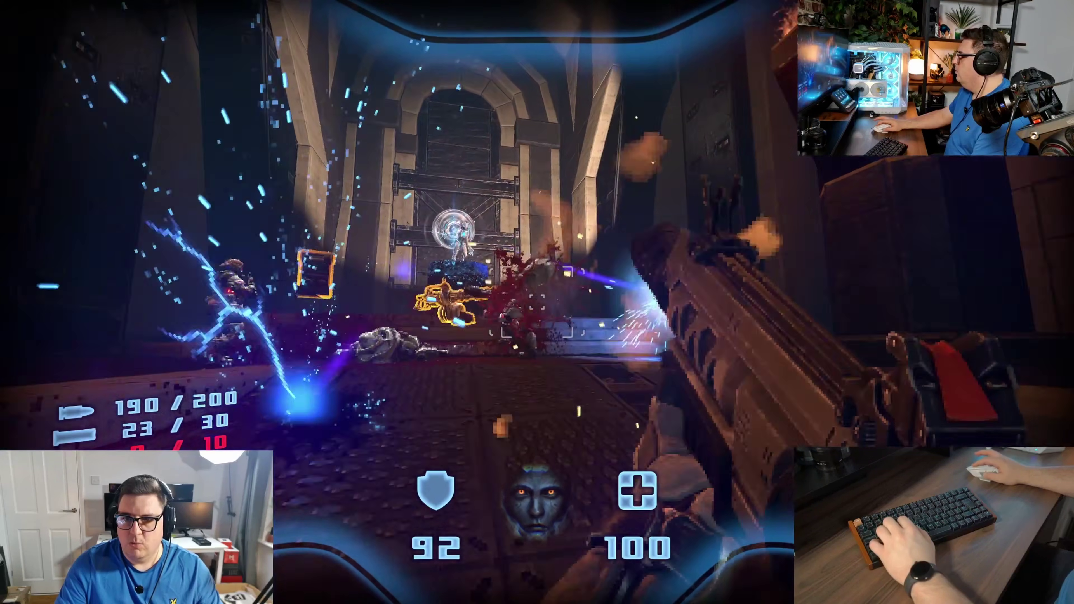
key(q)
key(q)
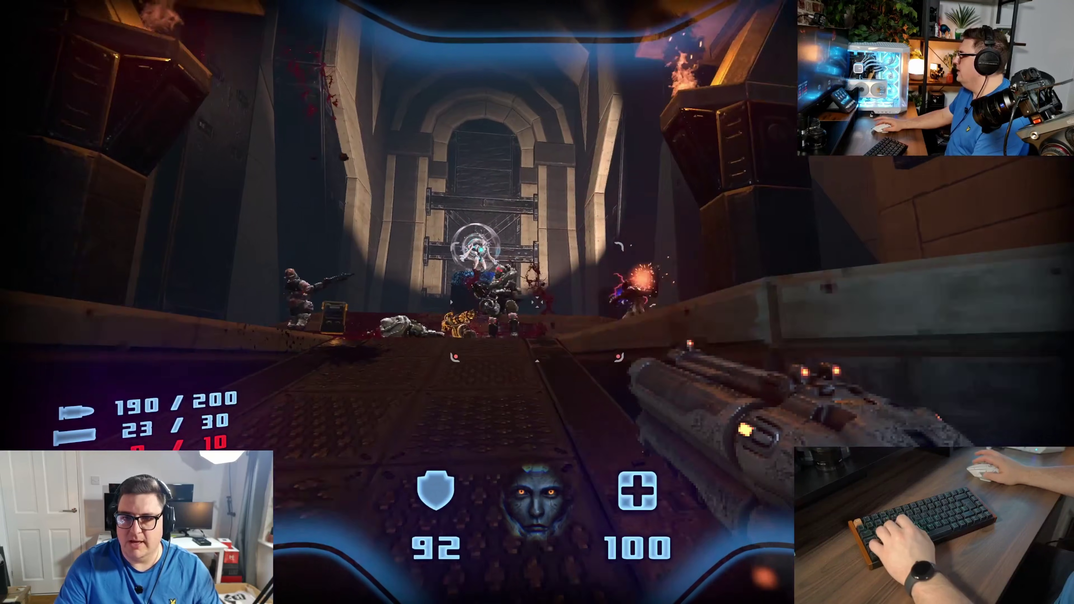
Attack the glowing creature at the gate with the energy weapon and fight the enemy group along the blue-covered passage.
key(w)
click(537, 302)
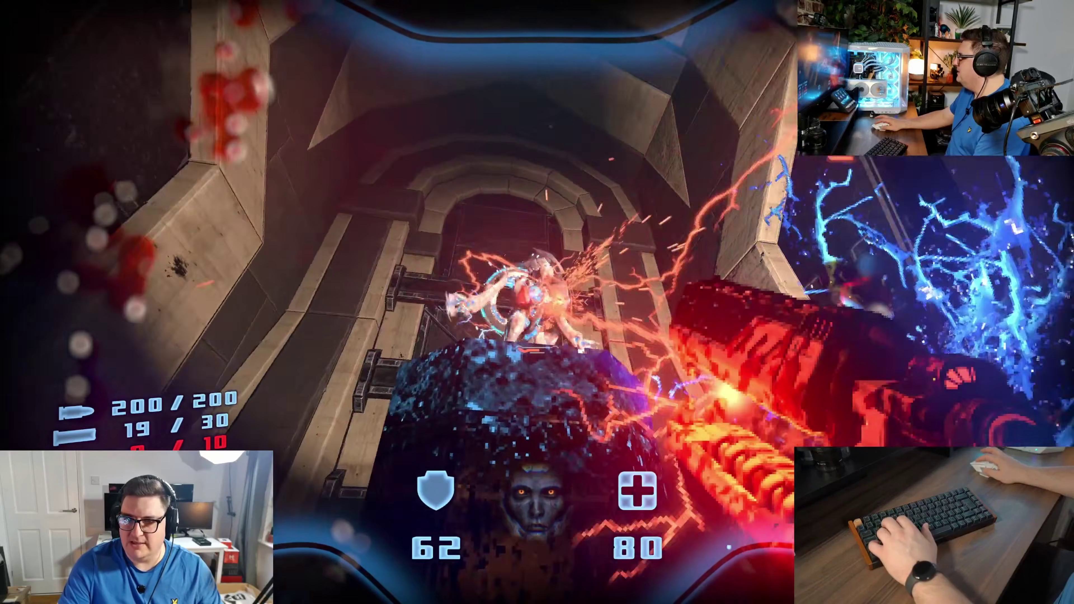
key(w)
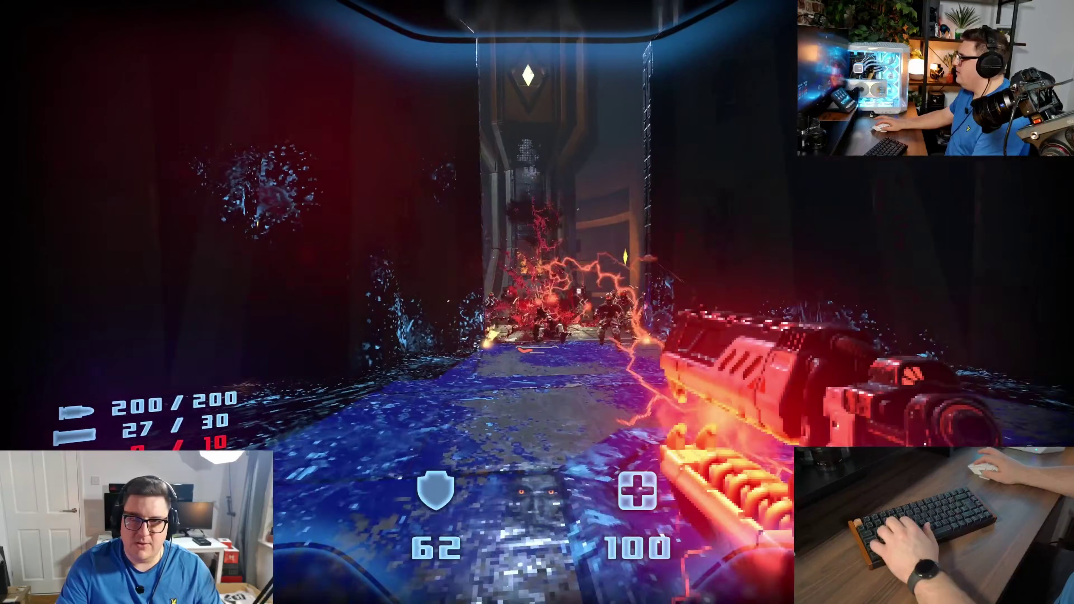
key(w)
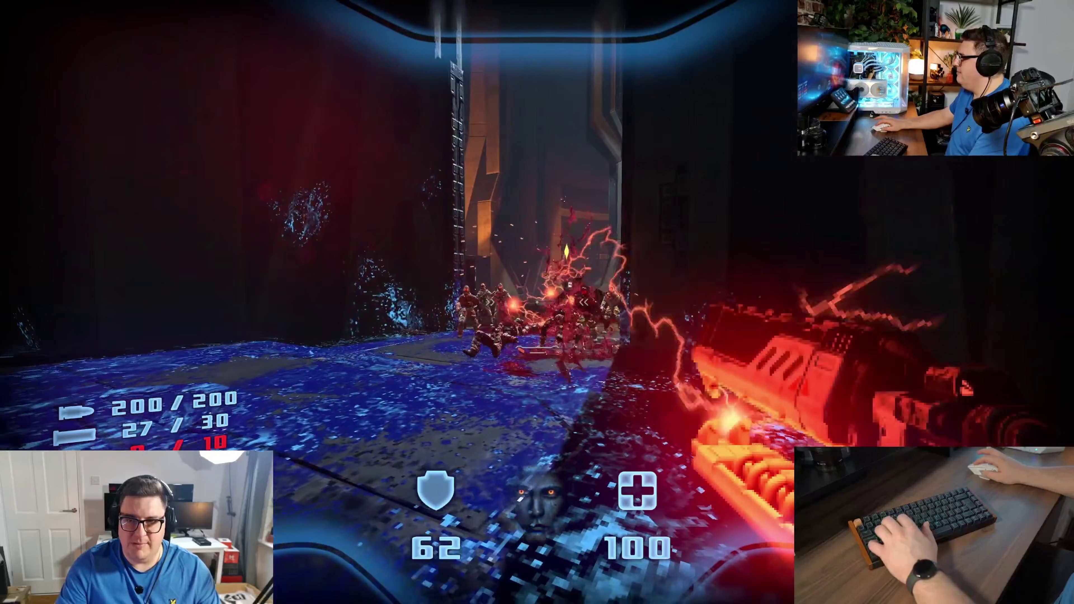
key(Escape)
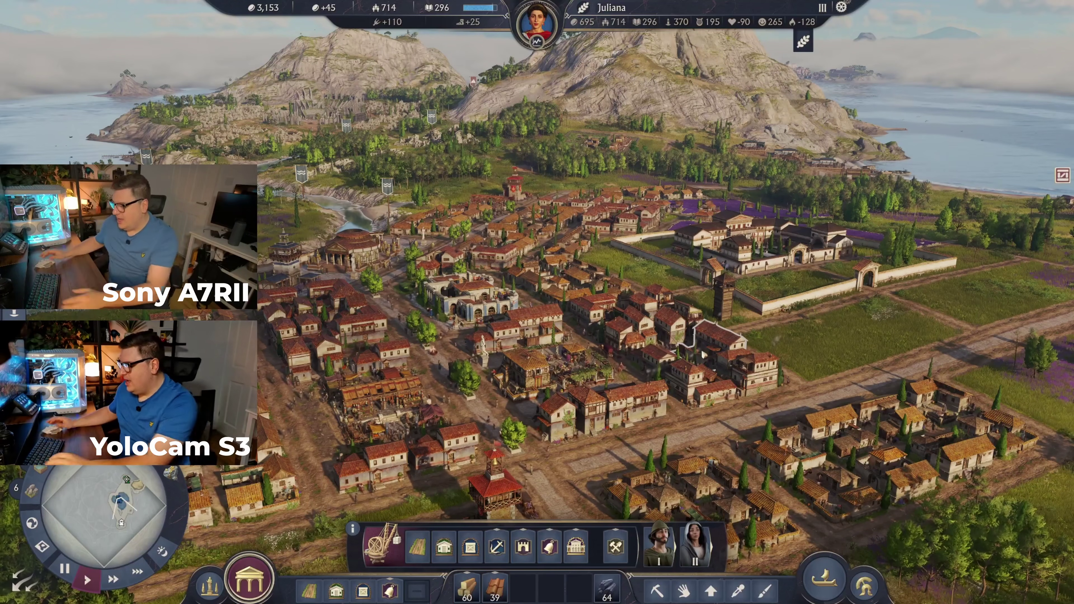
In the Roman city-building game, survey the town, walled villa, purple fields, farmland and coast from several angles.
key(w)
drag(633, 324, 530, 326)
key(w)
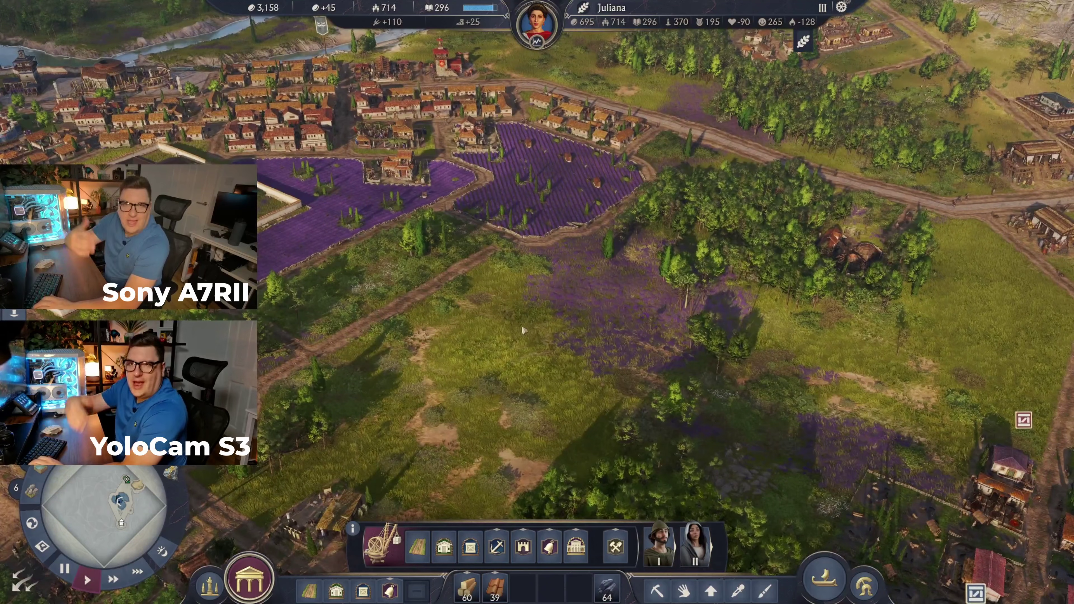
key(w)
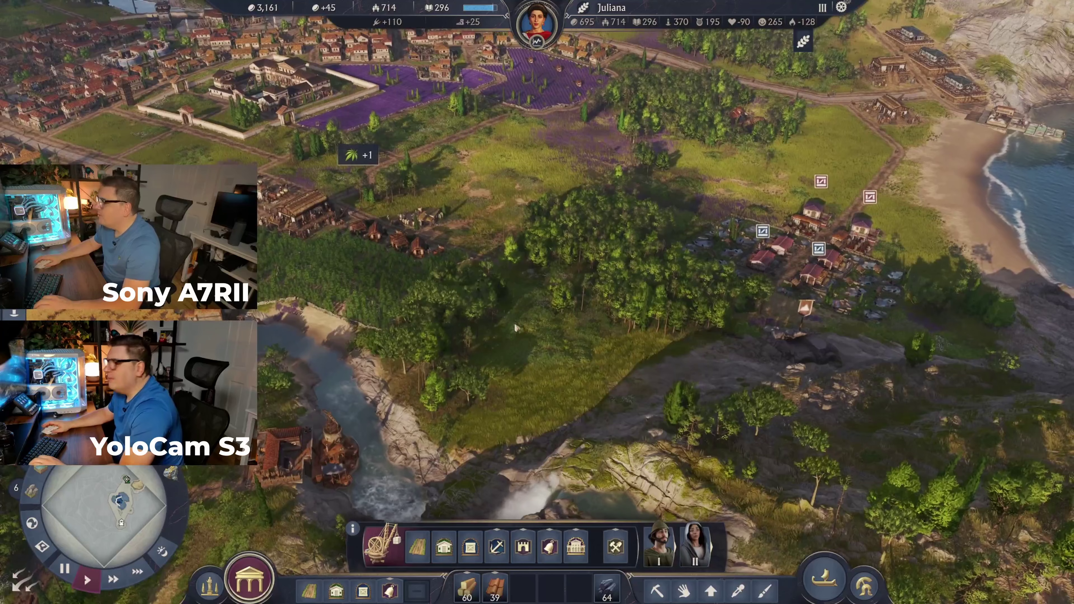
key(w)
drag(515, 324, 534, 327)
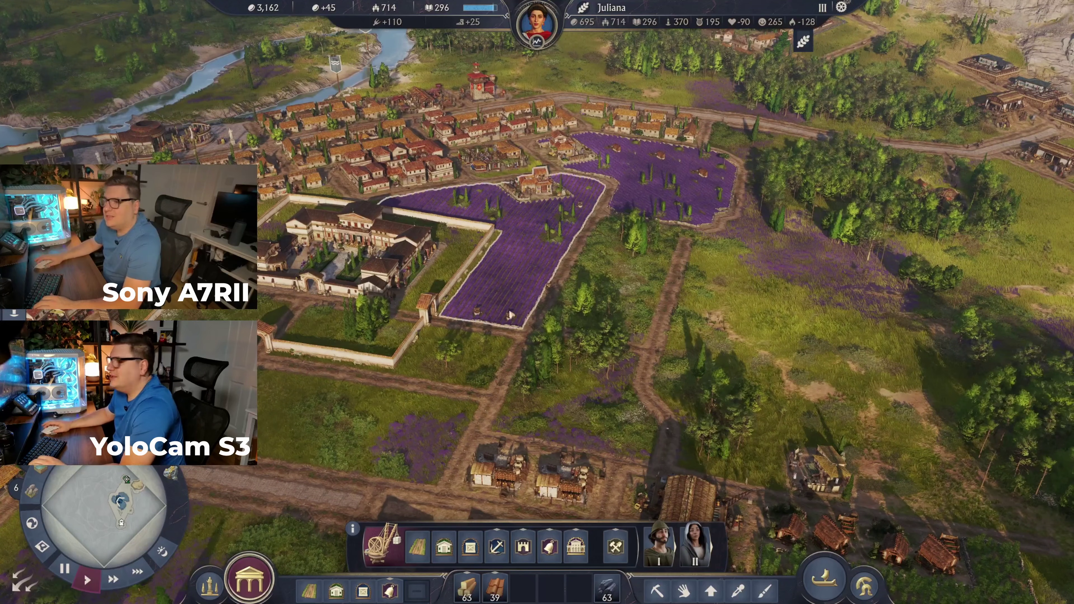
drag(512, 315, 430, 319)
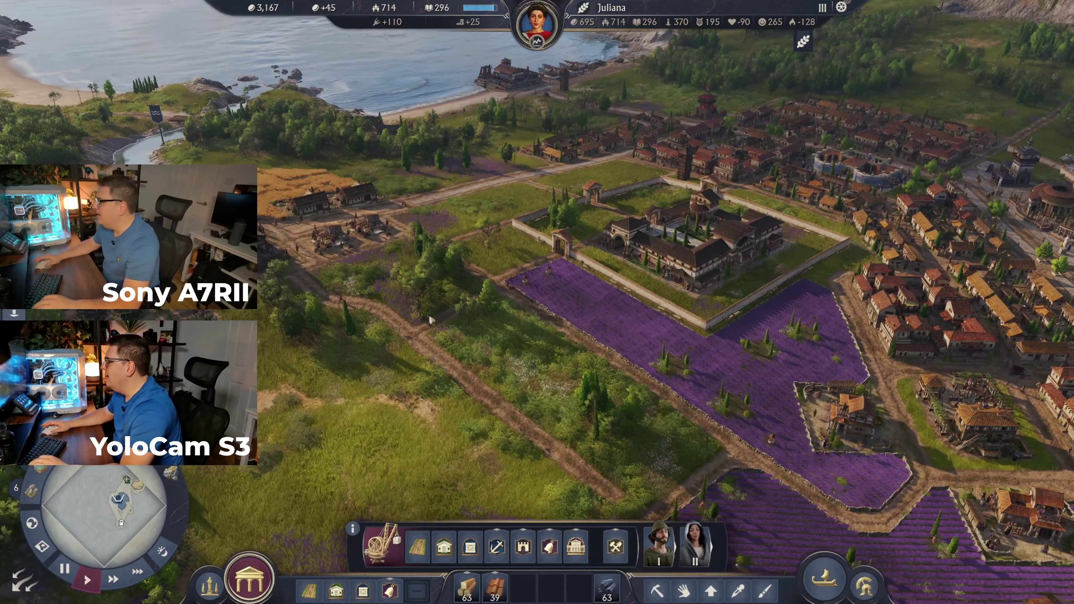
scroll(428, 313, up, 2)
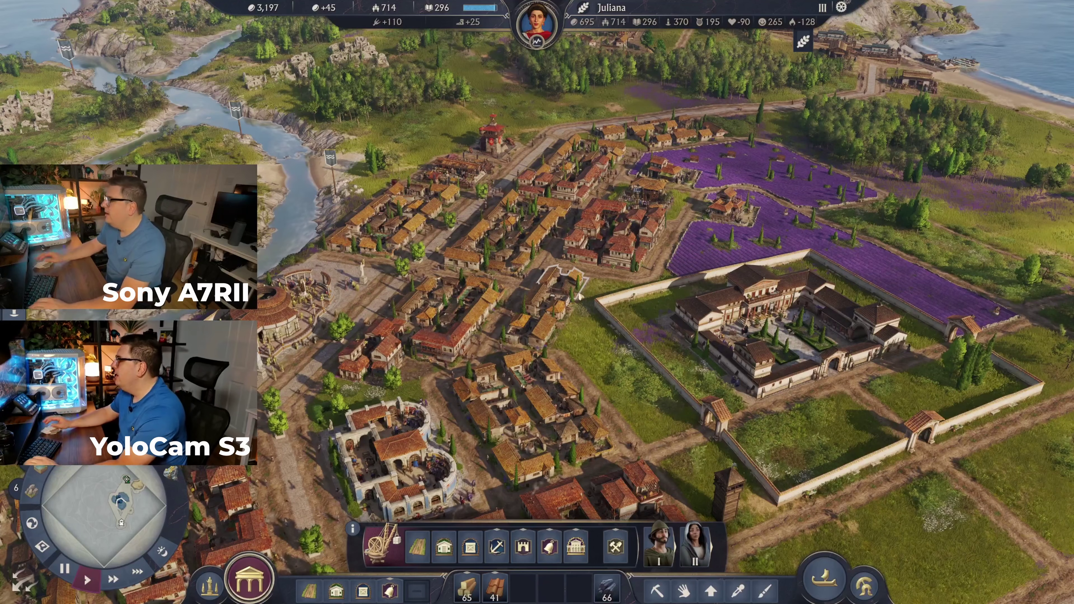
key(e)
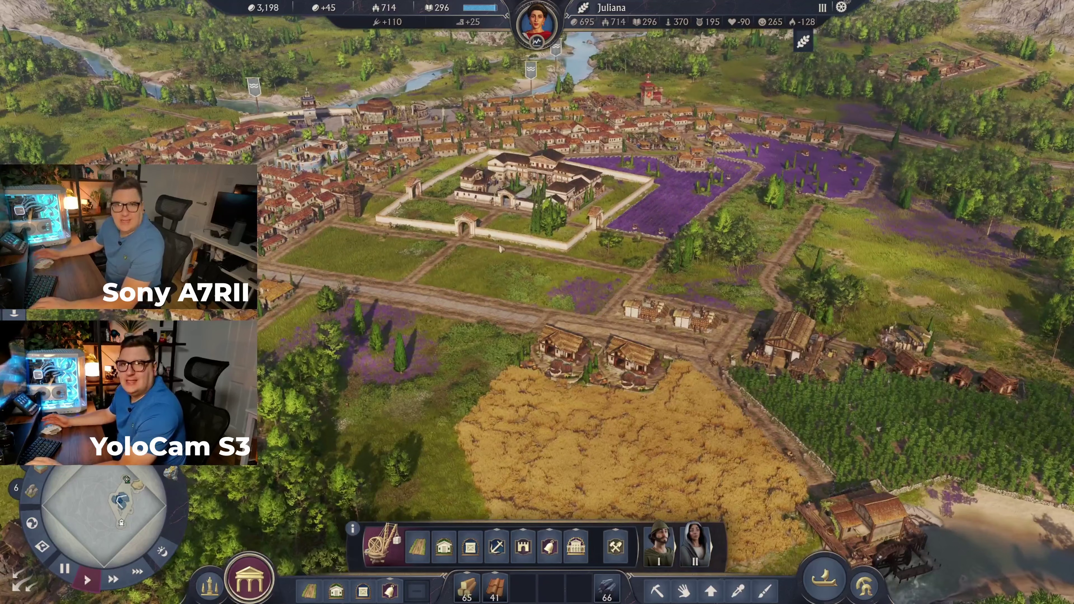